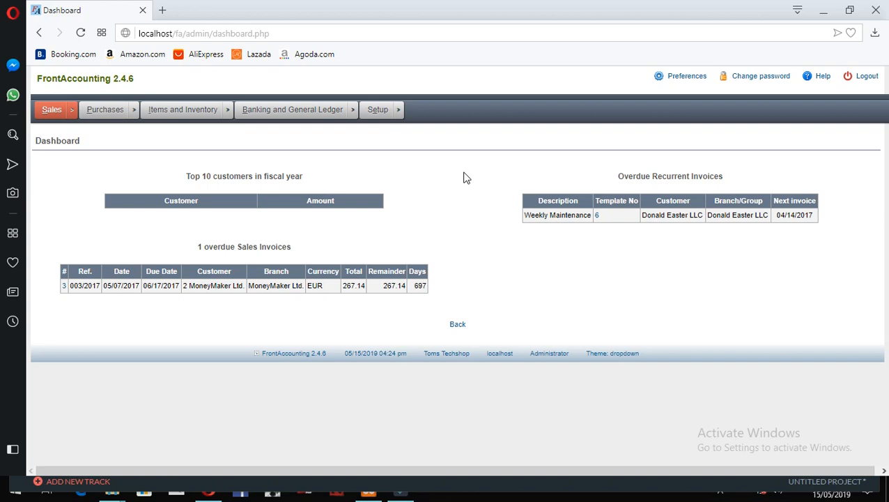
# - Show the Sales menu's Maintenance section with the Add and Manage Customers entry
pyautogui.click(439, 145)
pyautogui.click(411, 141)
pyautogui.moveTo(73, 113)
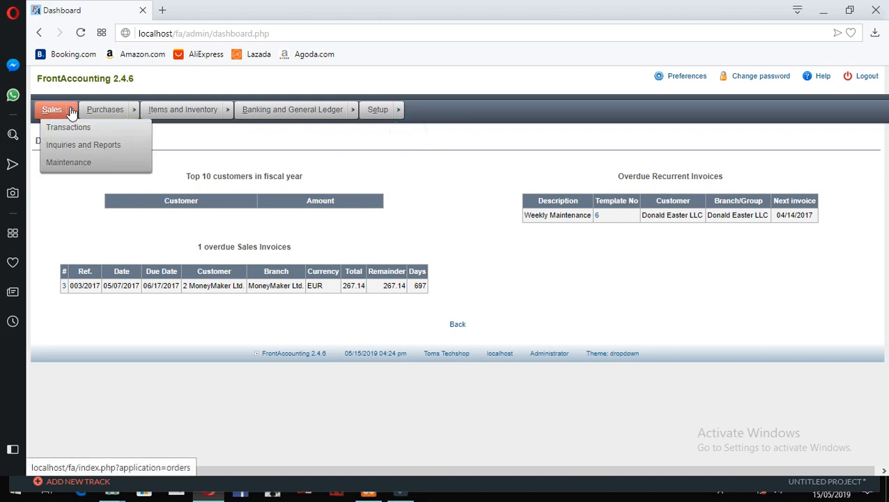
pyautogui.moveTo(73, 130)
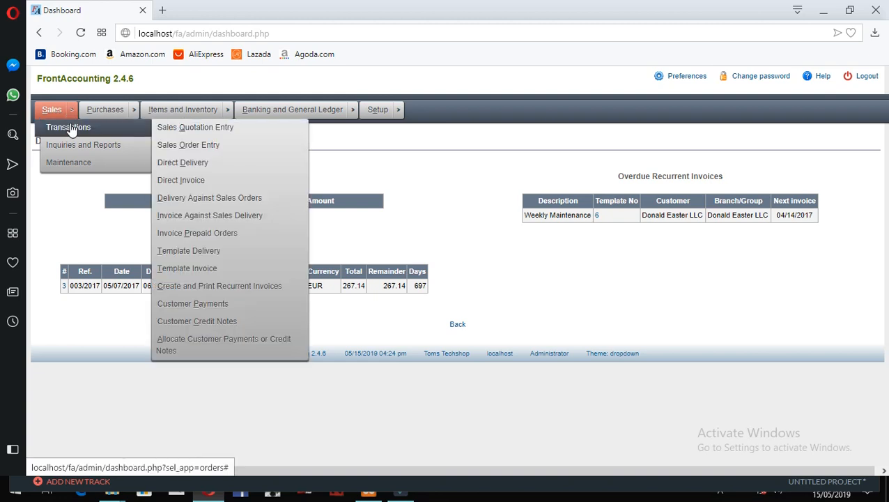
pyautogui.moveTo(74, 164)
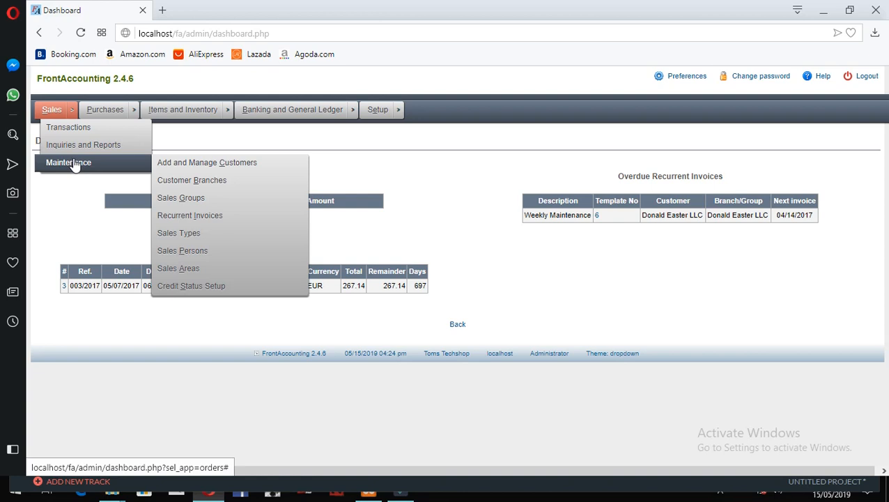
# - Open the Add and Manage Customers page
pyautogui.click(168, 167)
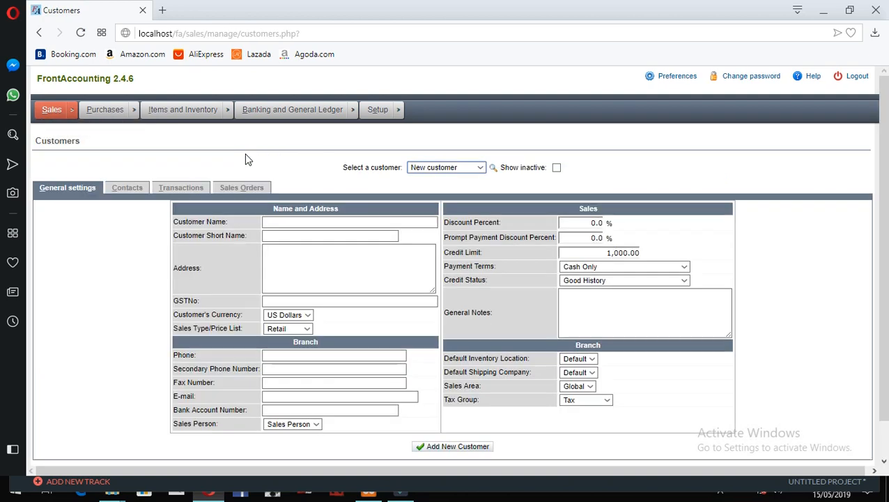
pyautogui.click(293, 155)
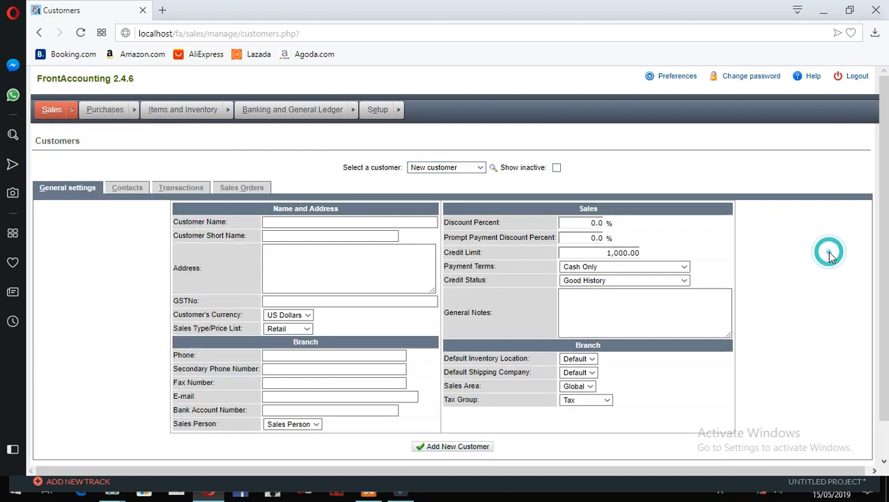
pyautogui.scroll(-1, 819, 263)
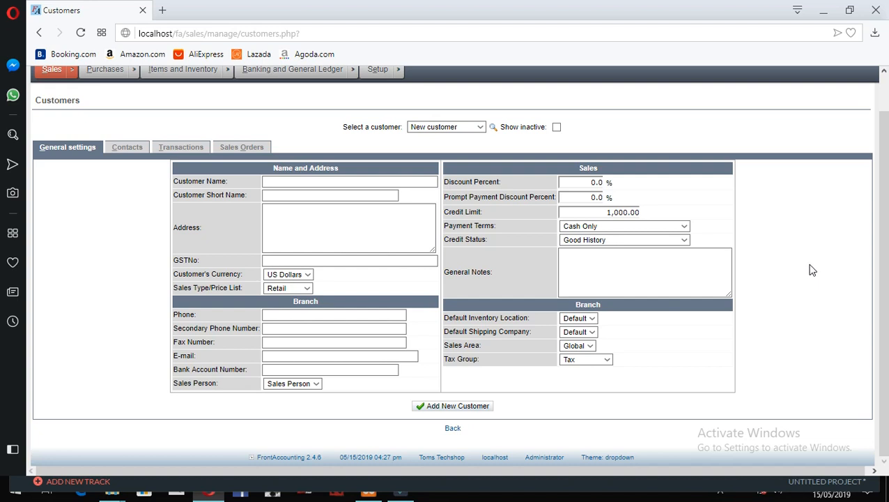
pyautogui.click(348, 146)
# - Load an existing customer's record, then return to a blank New customer form
pyautogui.click(437, 131)
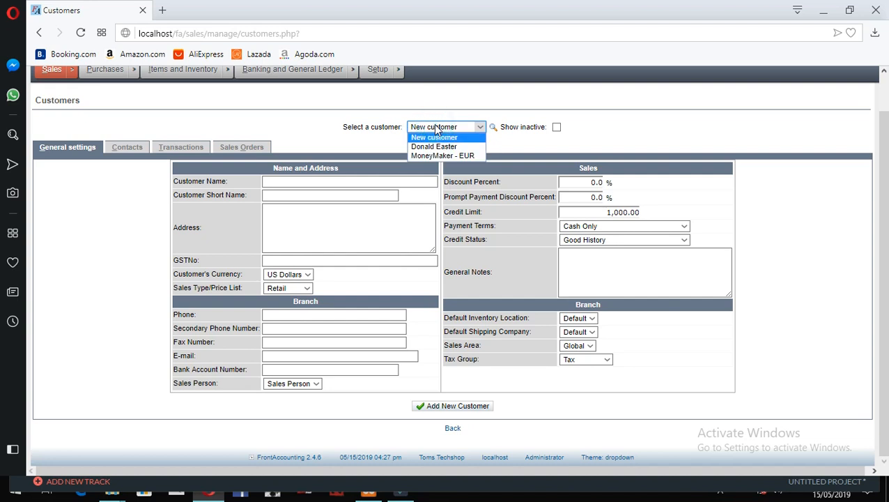
pyautogui.click(438, 147)
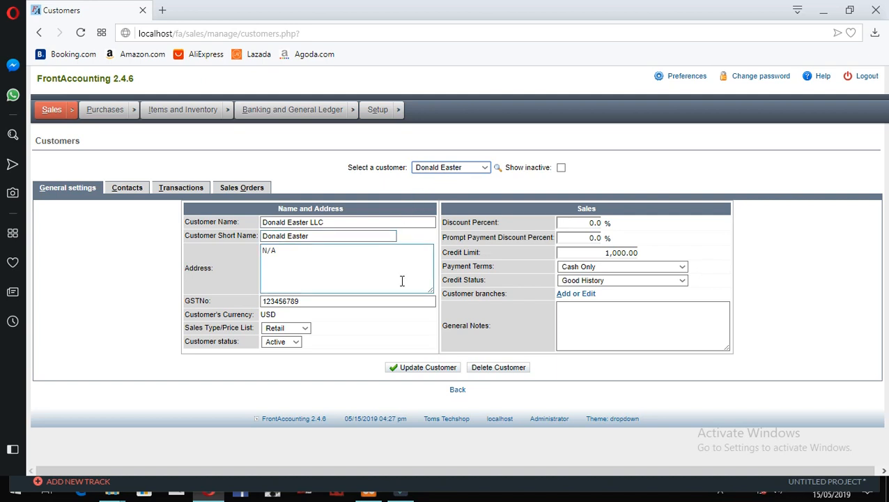
pyautogui.click(464, 169)
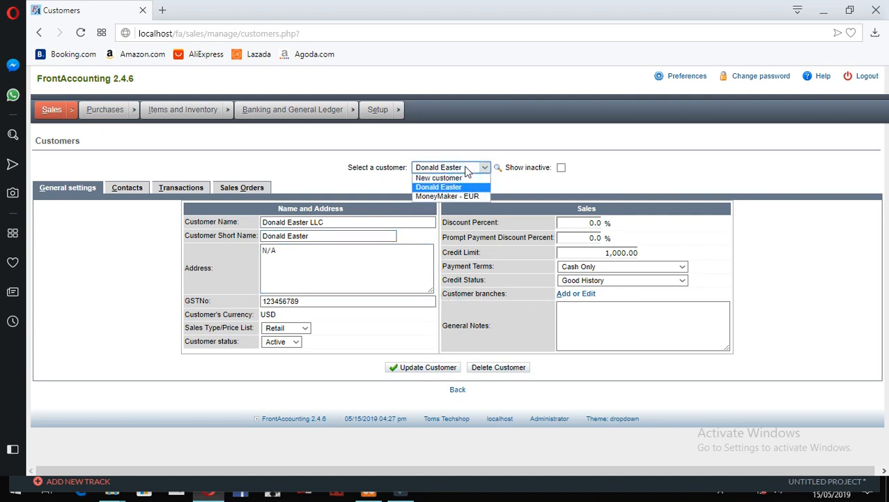
pyautogui.click(438, 178)
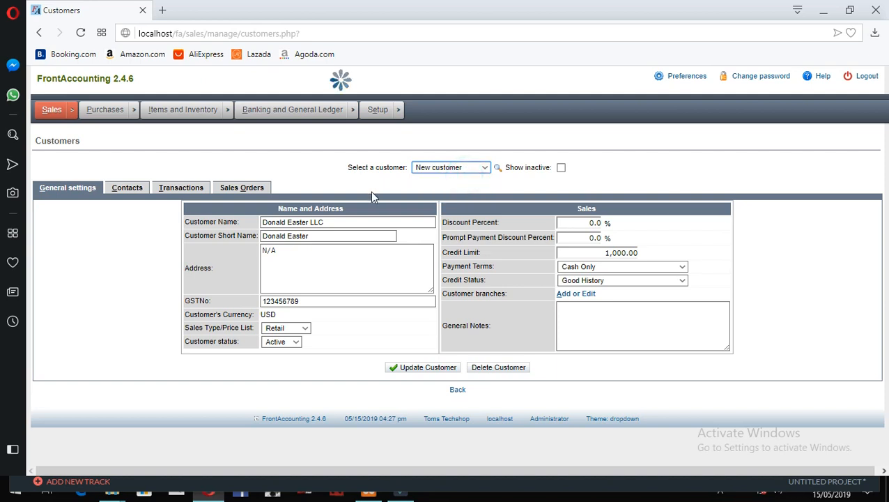
# - Enter customer name KFC and short name Kentucky Fried Chicken
pyautogui.click(344, 225)
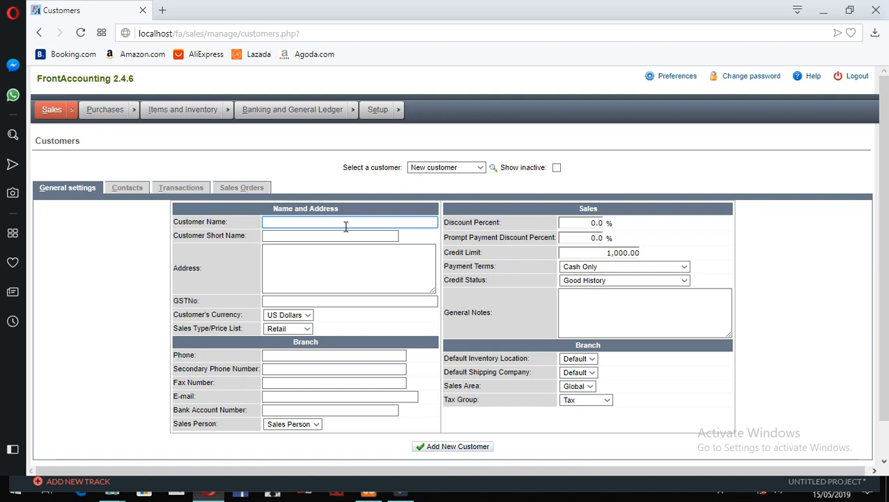
pyautogui.write('M')
pyautogui.press('BackSpace')
pyautogui.write('Mcdo')
pyautogui.press('BackSpace')
pyautogui.press('BackSpace')
pyautogui.press('BackSpace')
pyautogui.press('BackSpace')
pyautogui.write('KFC')
pyautogui.press('Tab')
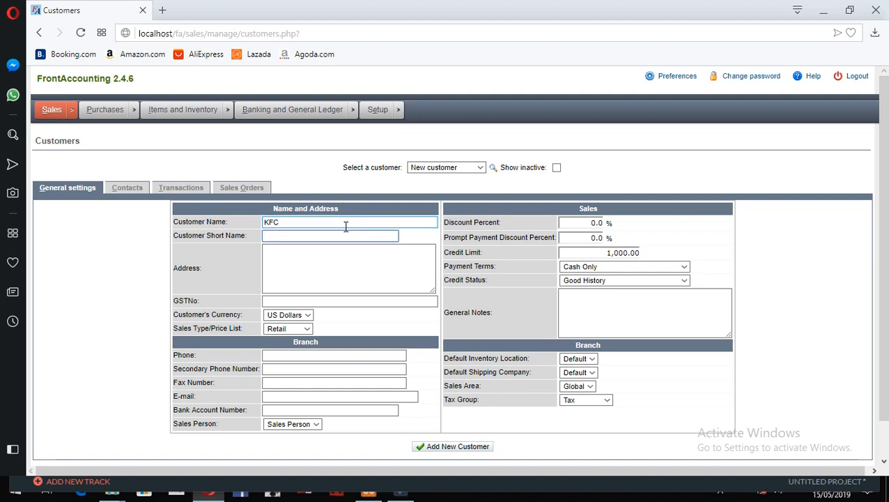
pyautogui.write('KFC')
pyautogui.press('BackSpace')
pyautogui.press('BackSpace')
pyautogui.press('BackSpace')
pyautogui.write('Kentu')
pyautogui.press('BackSpace')
pyautogui.write('uchy F')
pyautogui.press('BackSpace')
pyautogui.press('BackSpace')
pyautogui.press('BackSpace')
pyautogui.press('BackSpace')
pyautogui.write('ky Frid')
pyautogui.press('BackSpace')
pyautogui.press('BackSpace')
pyautogui.write('ied Chicken')
# - Fill in a placeholder US address for the new customer
pyautogui.press('Tab')
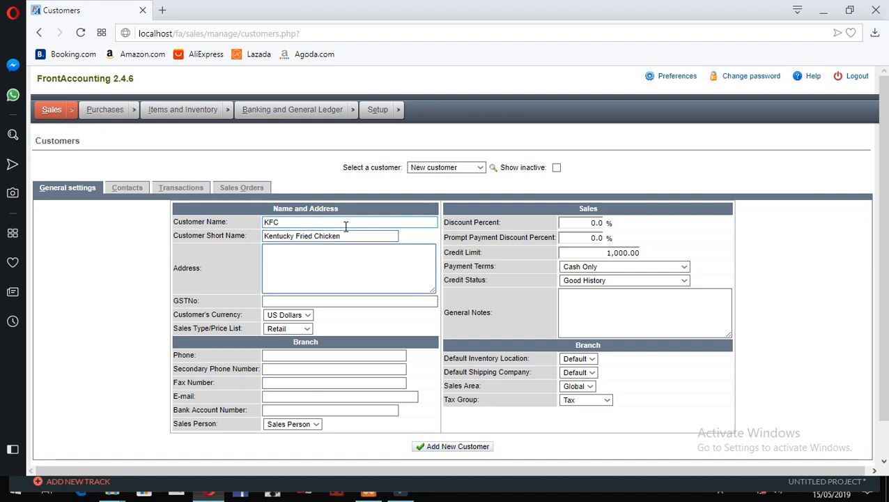
pyautogui.write('Somewhere in  US...')
pyautogui.click(333, 300)
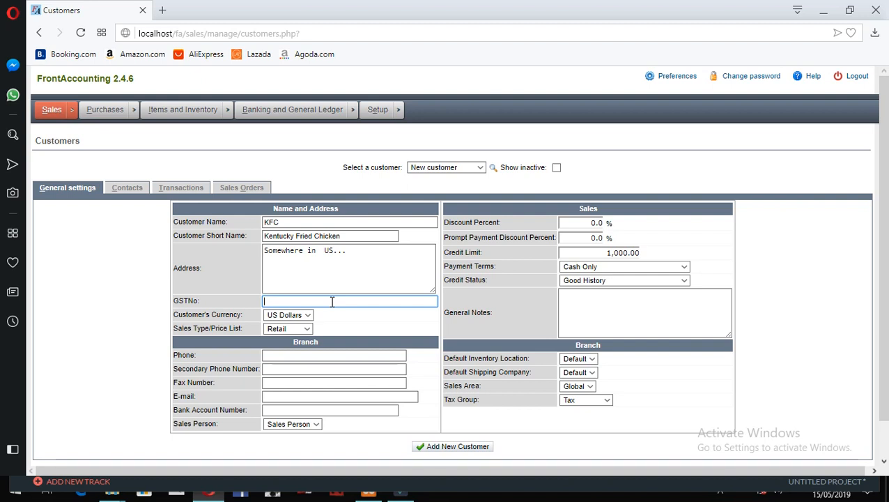
# - Keep US Dollars as currency and enter the phone and secondary phone numbers
pyautogui.click(282, 313)
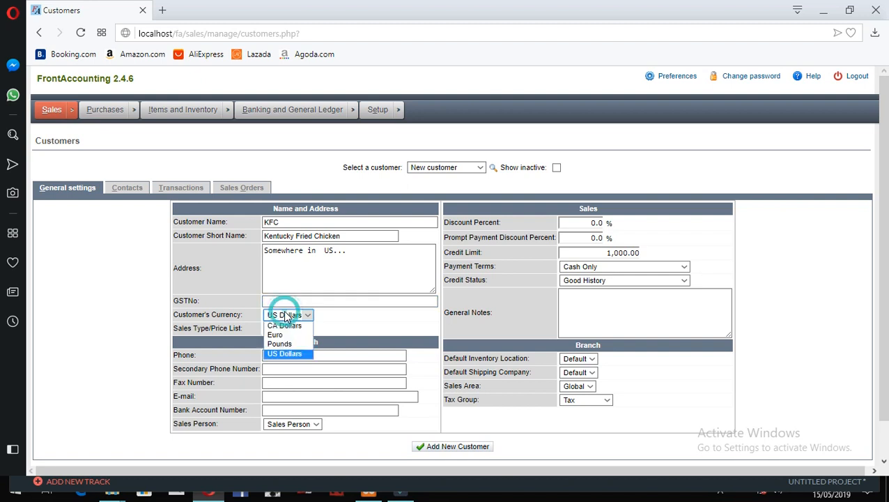
pyautogui.click(284, 312)
pyautogui.scroll(-1, 687, 340)
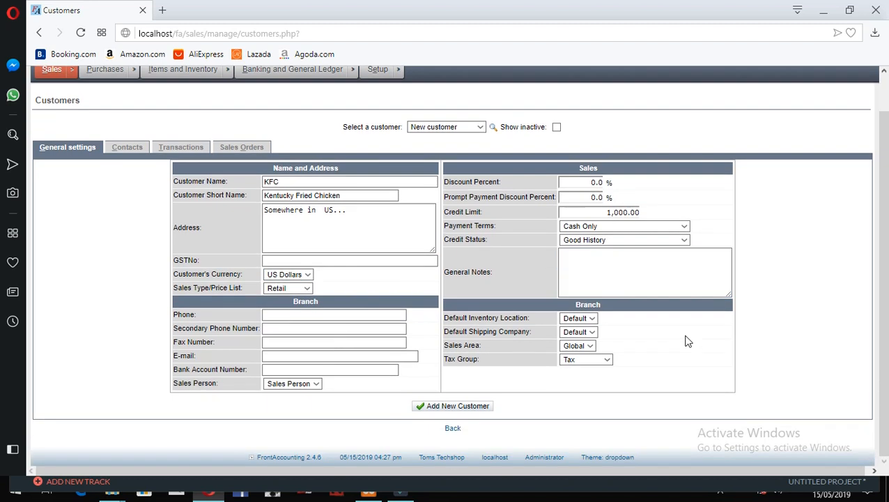
pyautogui.click(362, 313)
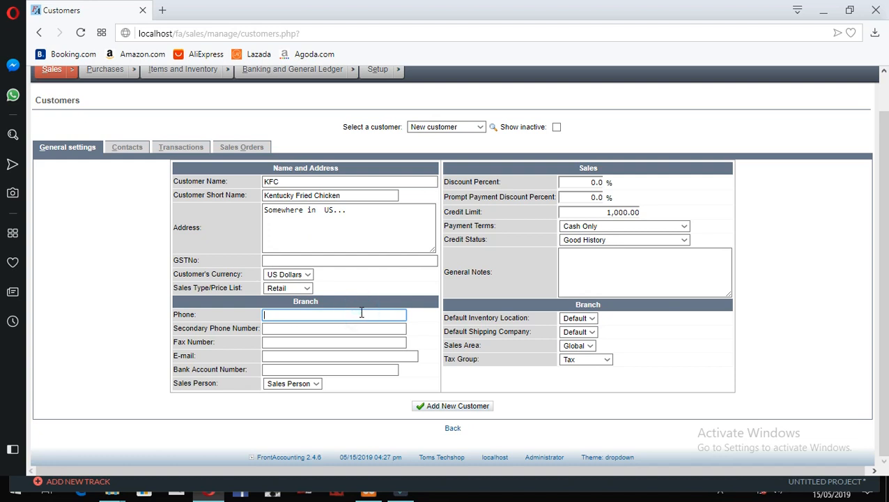
pyautogui.press('Tab')
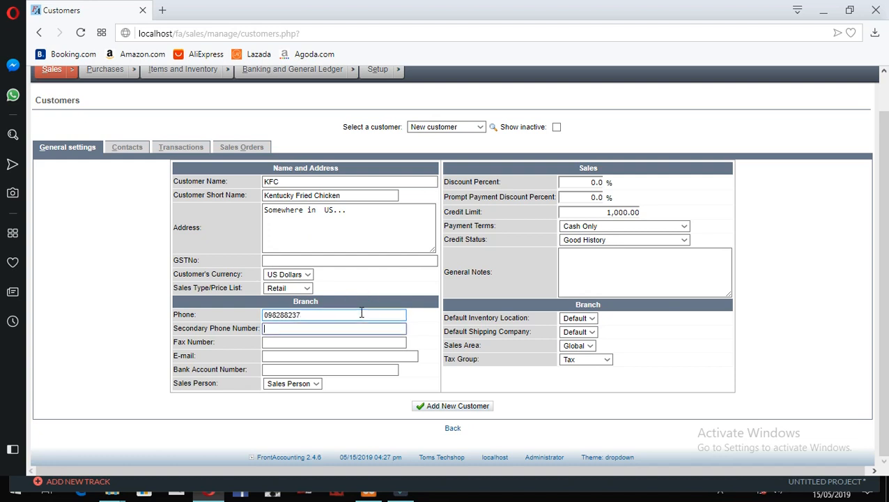
pyautogui.write('83838')
# - Keep the default sales person and select the Discount Percent value
pyautogui.click(307, 386)
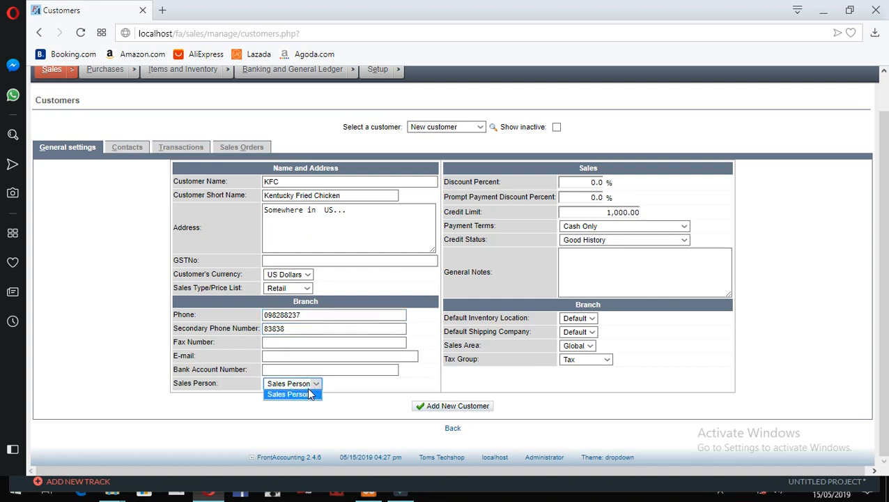
pyautogui.click(307, 387)
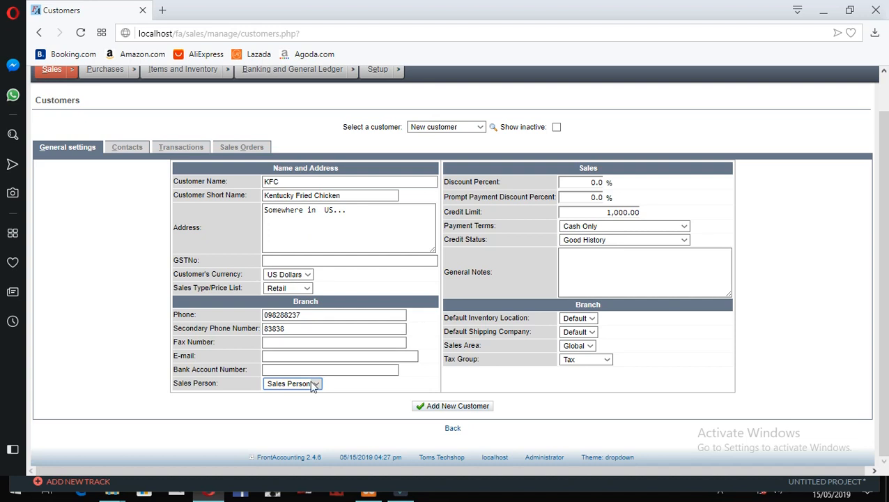
pyautogui.click(432, 299)
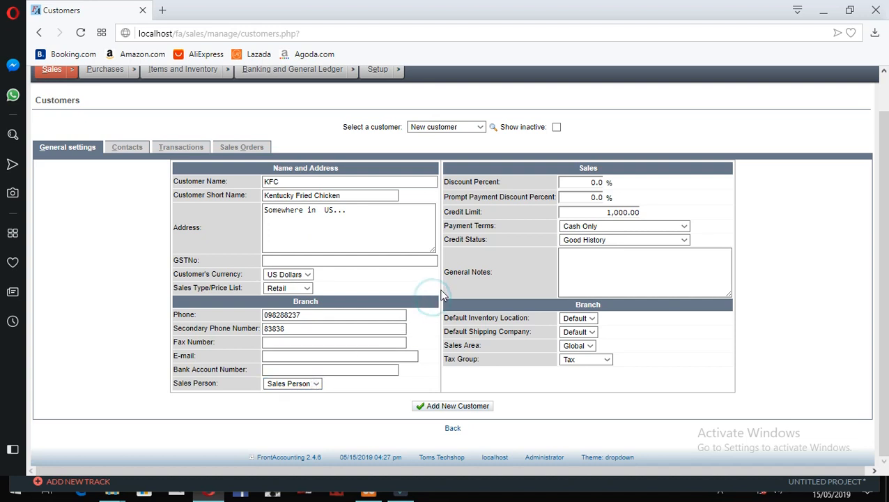
pyautogui.click(580, 197)
pyautogui.click(592, 183)
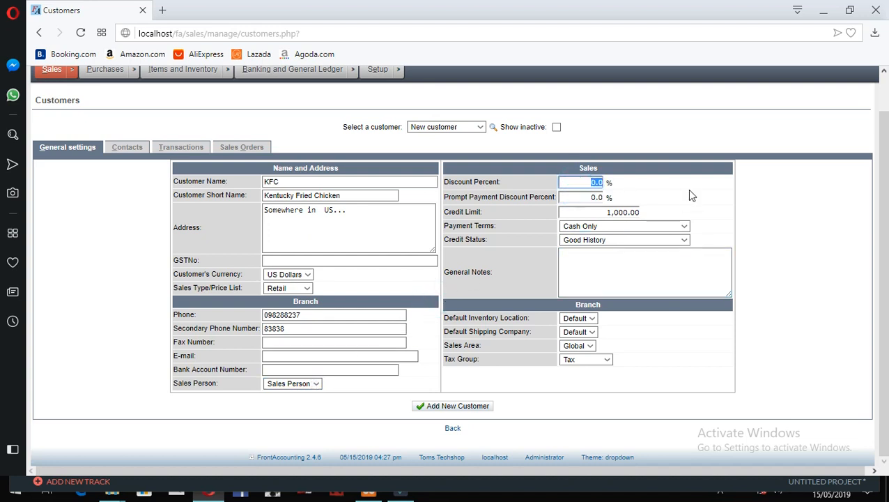
# - Set a 15% discount and keep Cash Only as the payment terms
pyautogui.write('1')
pyautogui.write('15')
pyautogui.click(689, 190)
pyautogui.click(668, 223)
pyautogui.click(669, 226)
# - Browse the Setup menu to the Miscellaneous Payment Terms entry
pyautogui.scroll(1, 353, 159)
pyautogui.moveTo(395, 122)
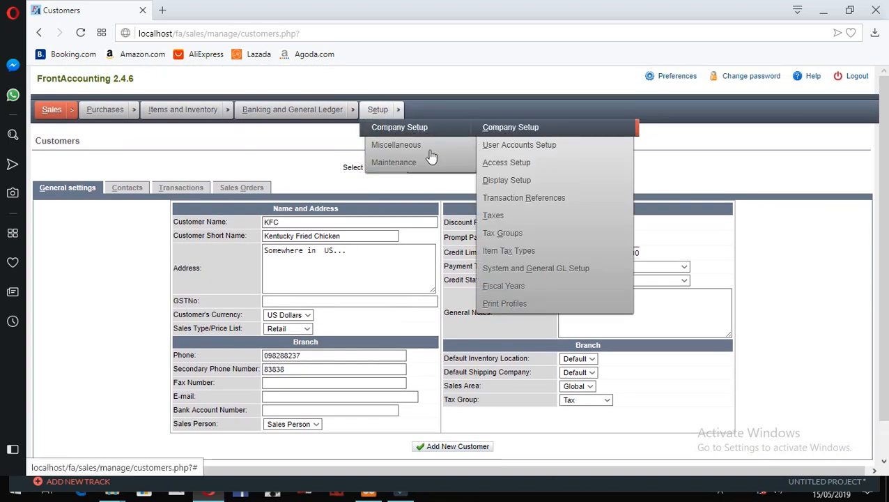
pyautogui.moveTo(426, 145)
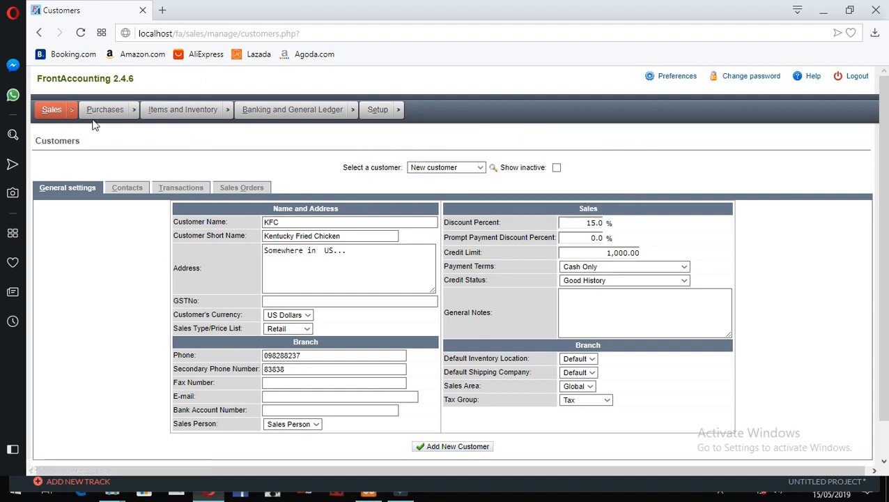
pyautogui.moveTo(97, 119)
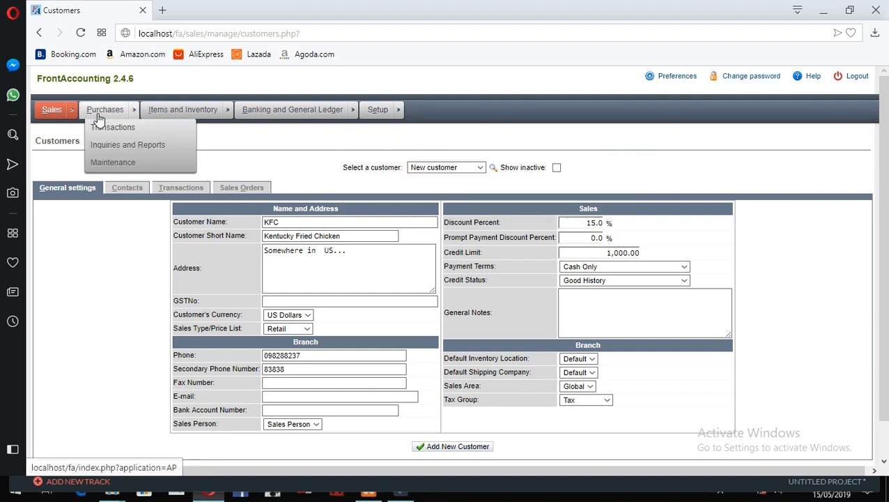
pyautogui.scroll(-1, 627, 376)
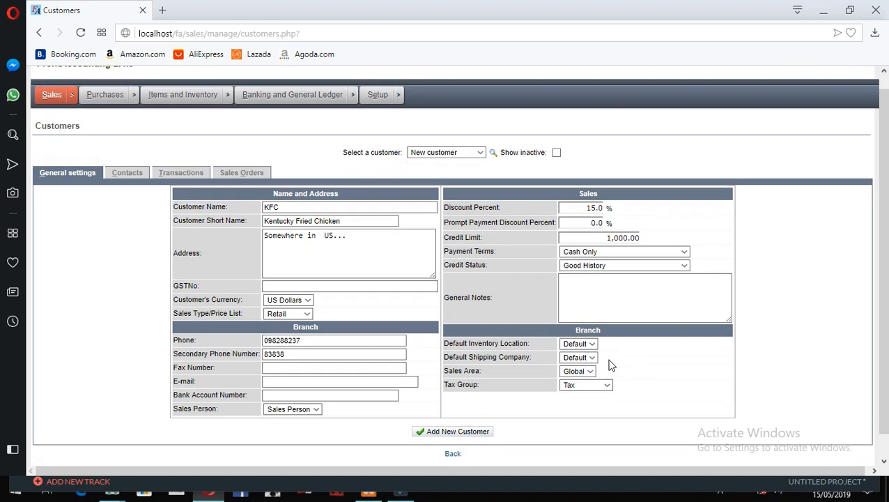
pyautogui.scroll(-1, 608, 364)
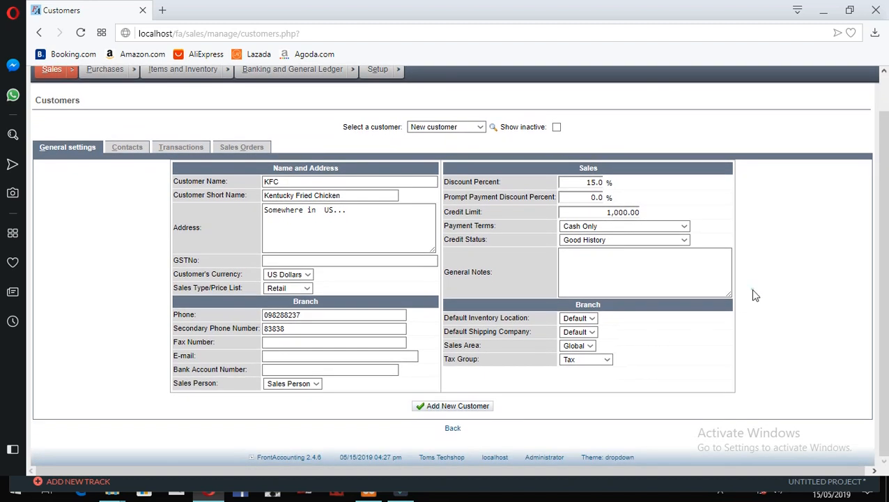
pyautogui.click(568, 240)
pyautogui.click(569, 242)
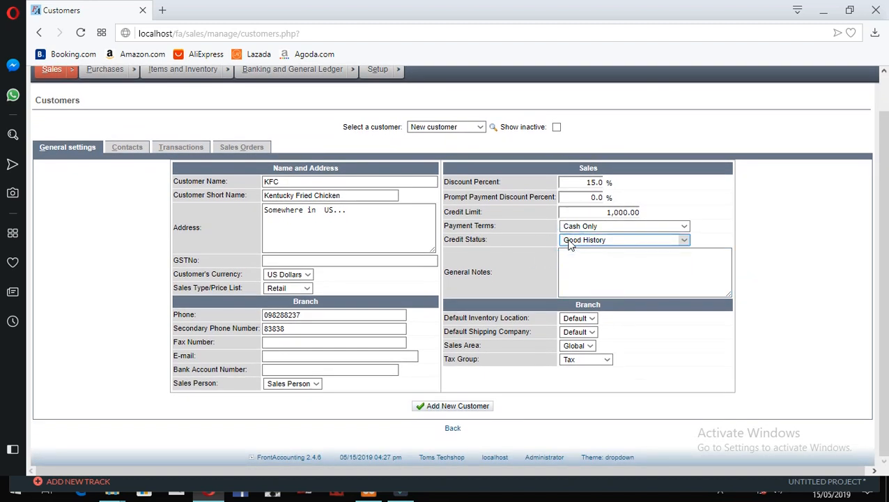
pyautogui.click(569, 241)
pyautogui.click(569, 242)
pyautogui.click(570, 242)
pyautogui.click(570, 242)
pyautogui.click(570, 242)
pyautogui.click(570, 242)
pyautogui.click(569, 240)
pyautogui.click(569, 246)
pyautogui.click(664, 241)
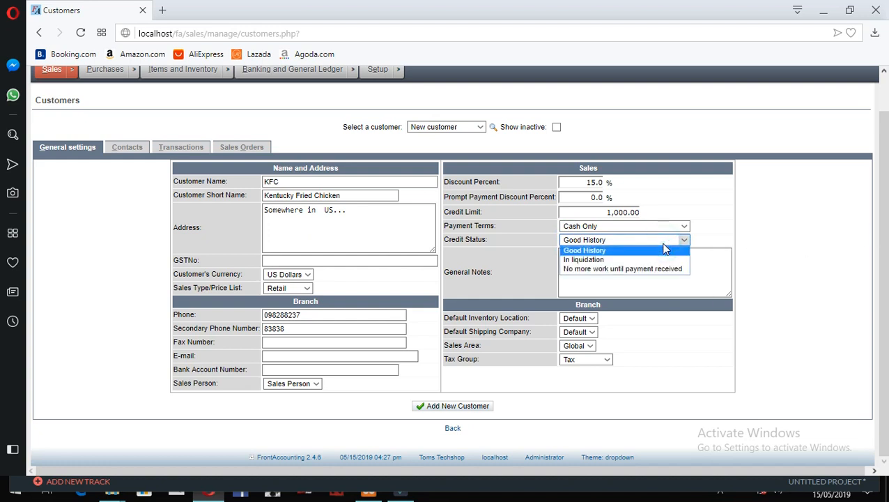
pyautogui.click(664, 249)
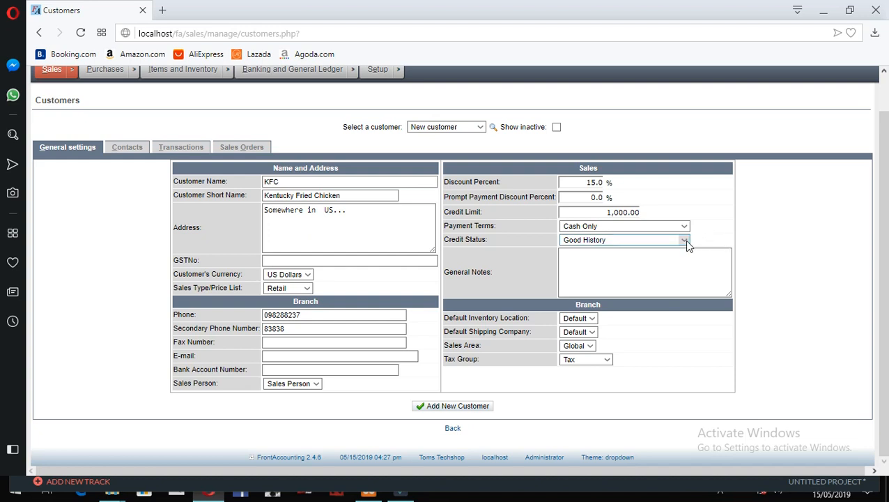
pyautogui.click(685, 240)
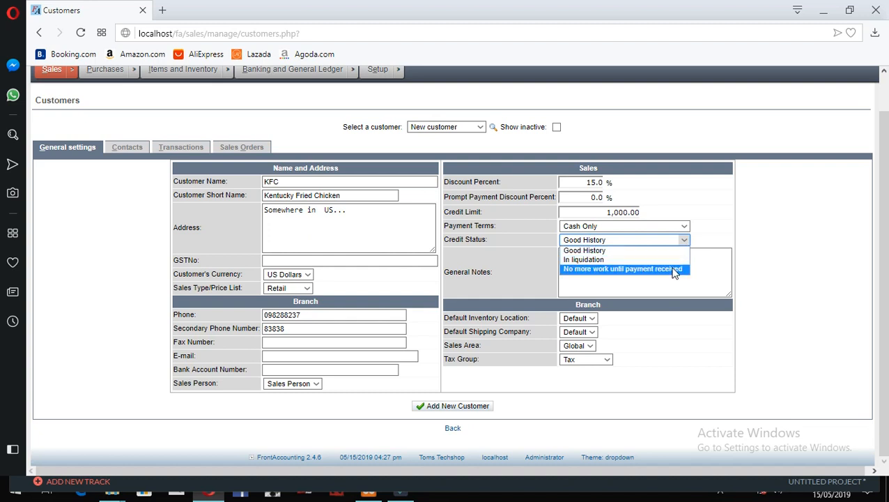
pyautogui.click(710, 238)
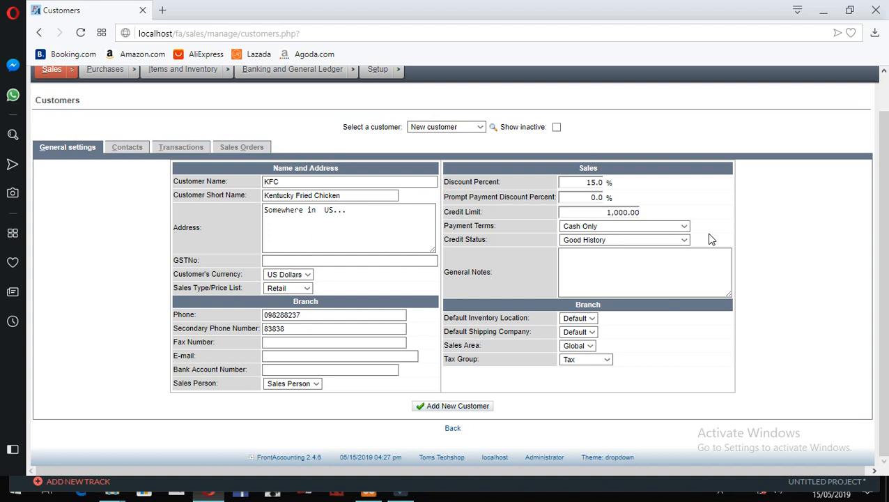
pyautogui.click(669, 269)
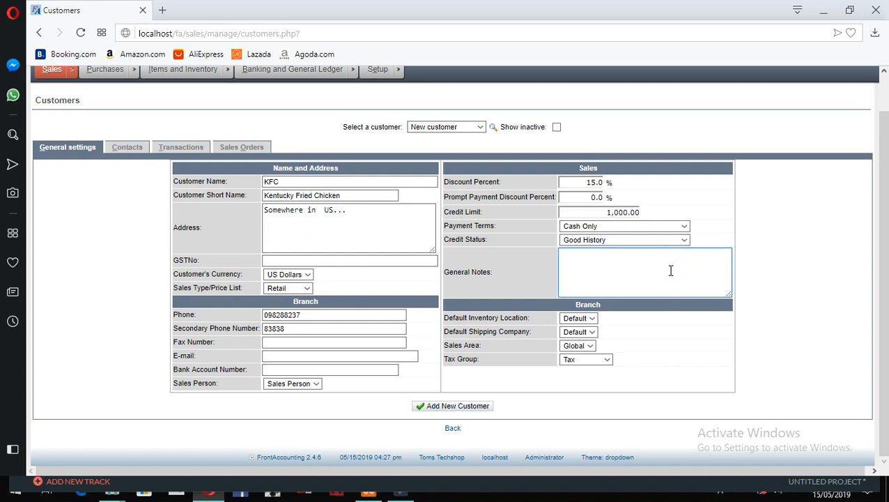
pyautogui.click(592, 318)
pyautogui.click(590, 318)
pyautogui.click(596, 278)
pyautogui.click(717, 372)
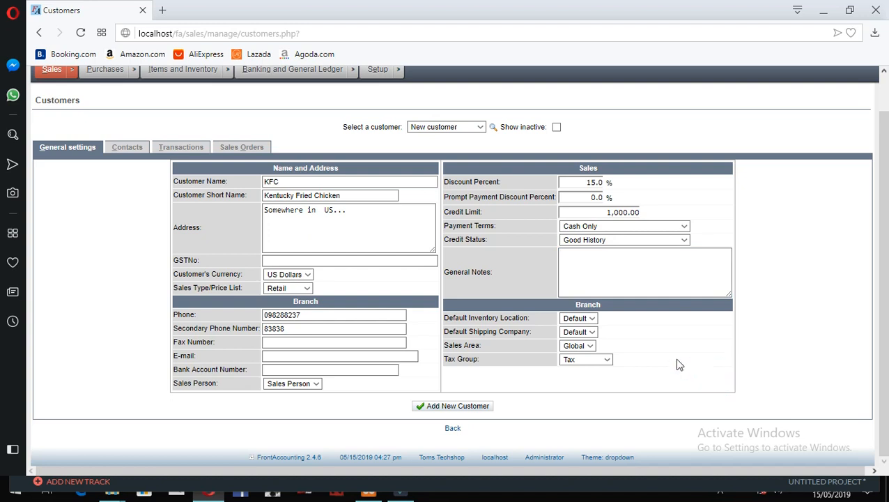
pyautogui.click(574, 321)
pyautogui.click(575, 328)
pyautogui.click(627, 321)
pyautogui.click(592, 325)
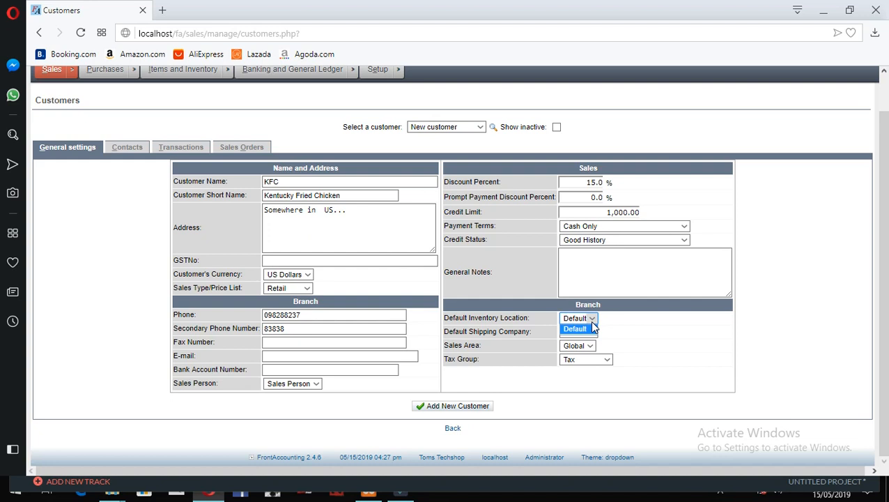
pyautogui.click(592, 326)
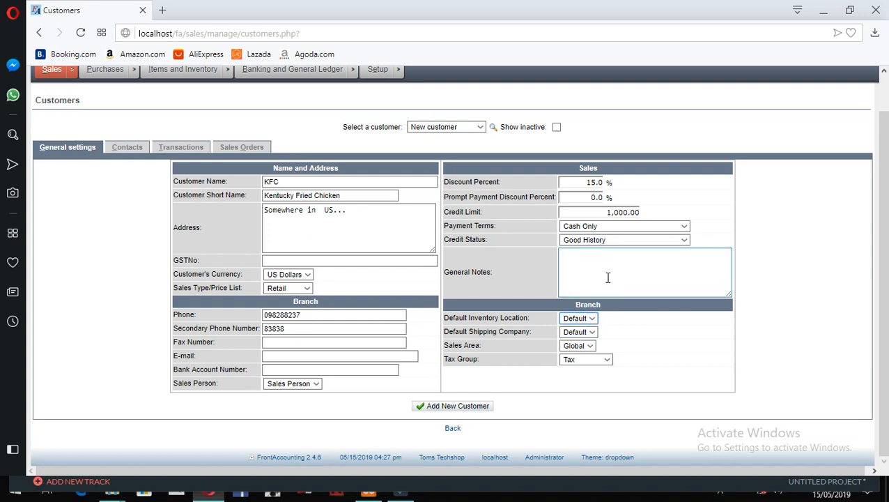
pyautogui.click(687, 359)
pyautogui.scroll(2, 599, 345)
pyautogui.moveTo(129, 73)
pyautogui.moveTo(178, 111)
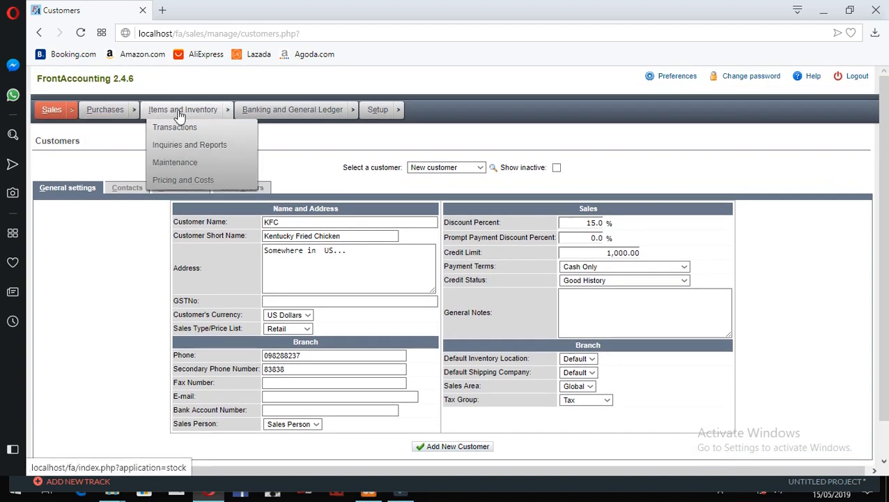
pyautogui.moveTo(187, 164)
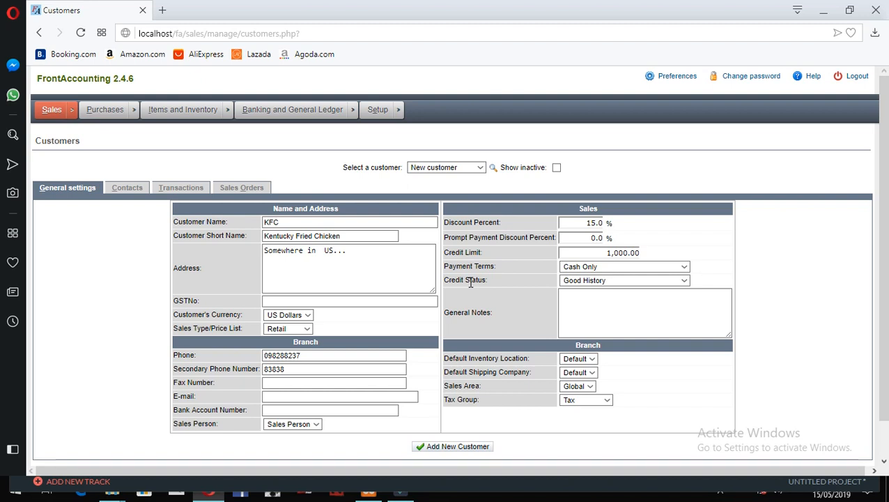
pyautogui.click(642, 330)
pyautogui.click(642, 331)
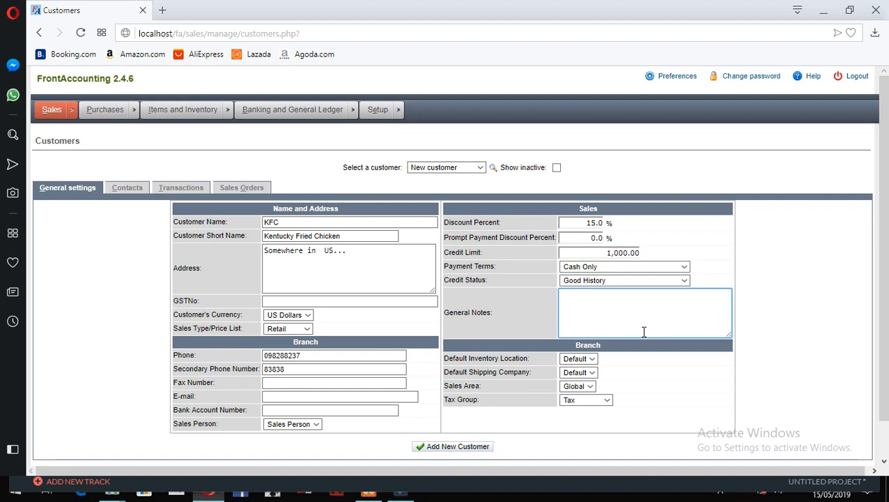
pyautogui.click(585, 387)
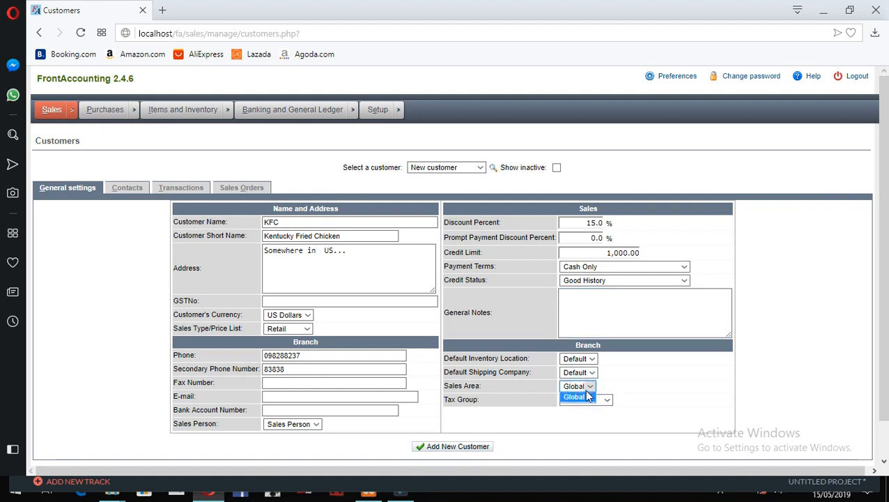
pyautogui.click(642, 364)
pyautogui.click(591, 387)
pyautogui.click(646, 376)
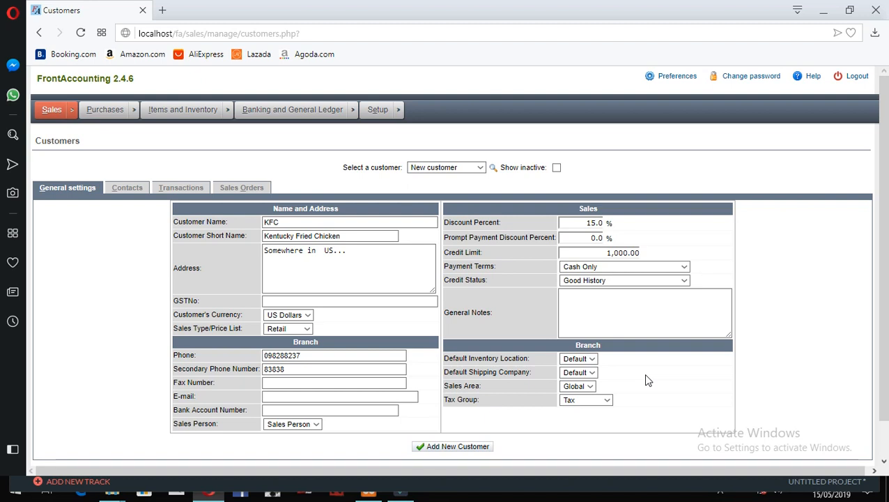
pyautogui.click(607, 402)
pyautogui.click(649, 382)
pyautogui.scroll(-1, 652, 384)
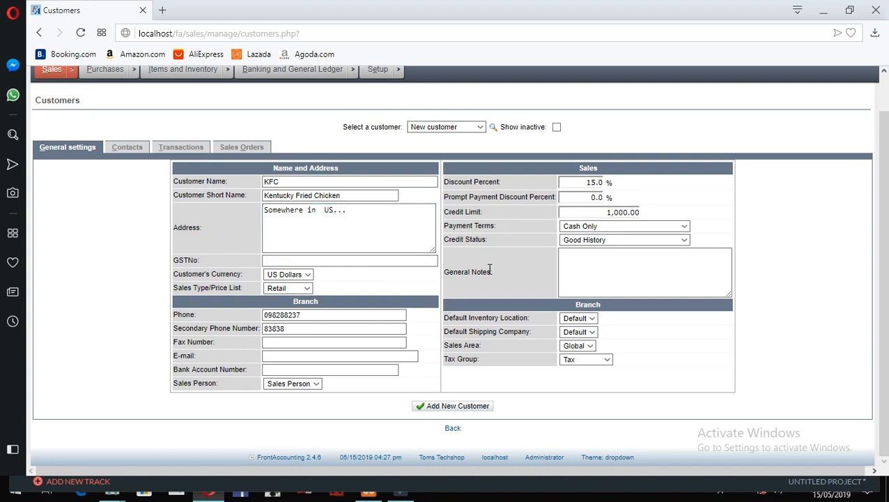
# - Save KFC with Add New Customer, then view its general contact on the Contacts tab
pyautogui.click(450, 407)
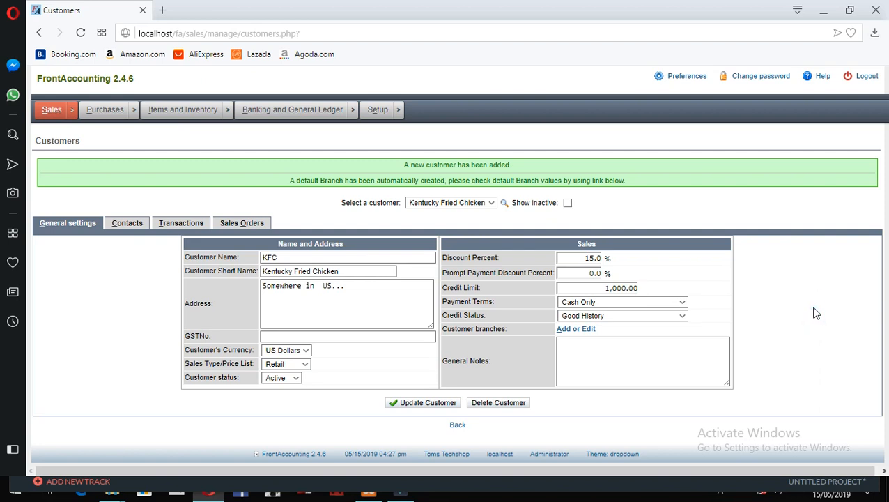
pyautogui.click(797, 265)
pyautogui.click(318, 306)
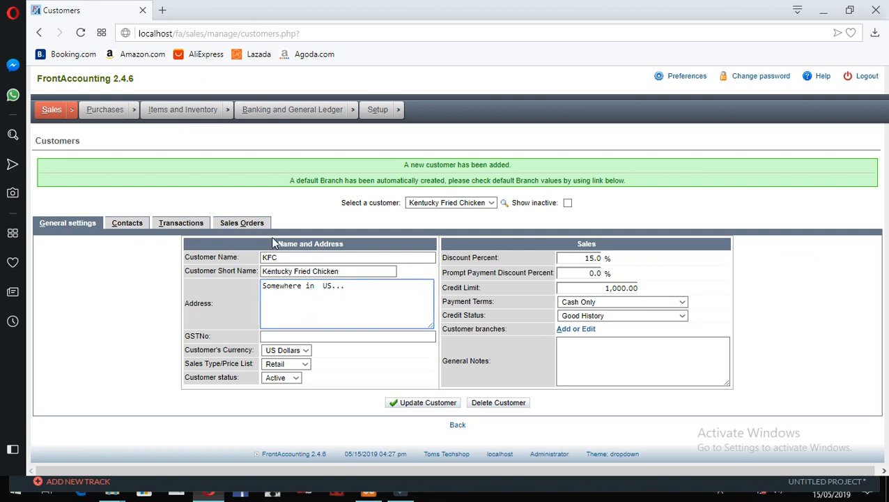
pyautogui.click(316, 214)
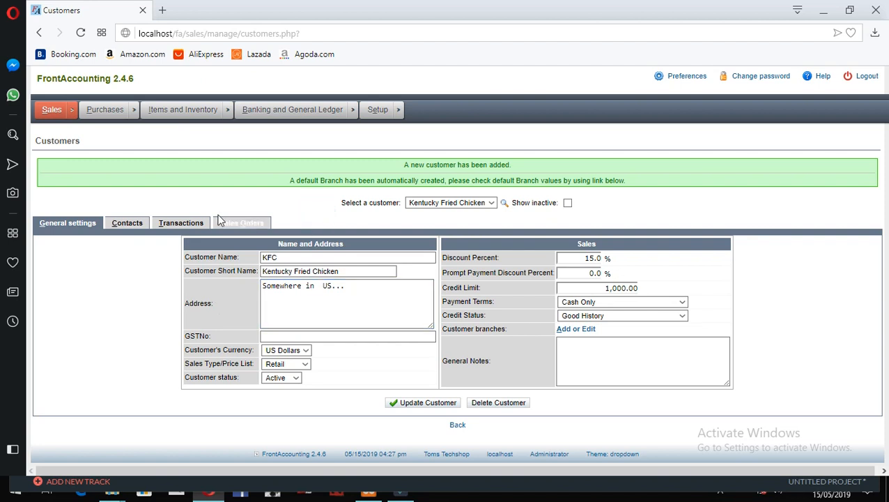
pyautogui.click(127, 225)
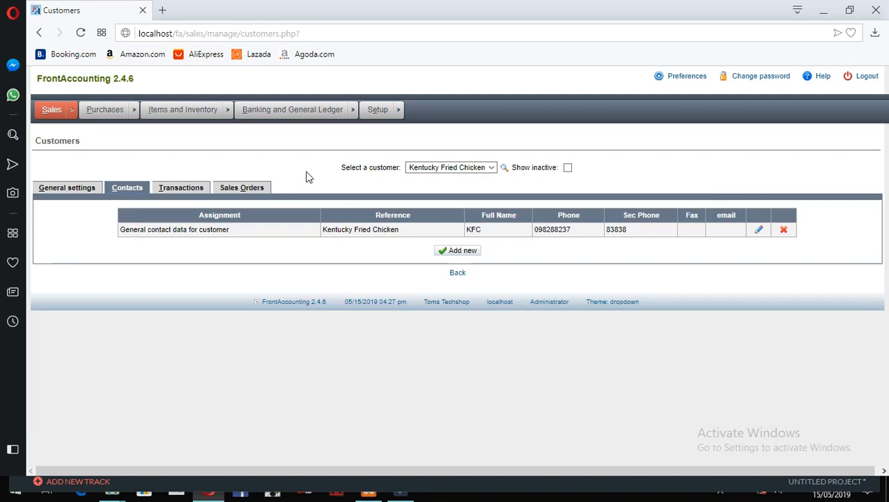
# - Open KFC's general contact for editing and select the placeholder first name
pyautogui.click(334, 168)
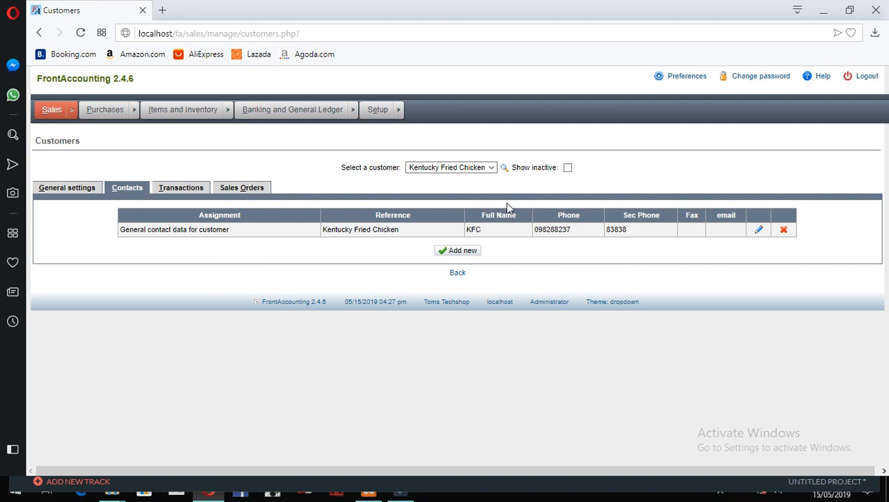
pyautogui.click(759, 230)
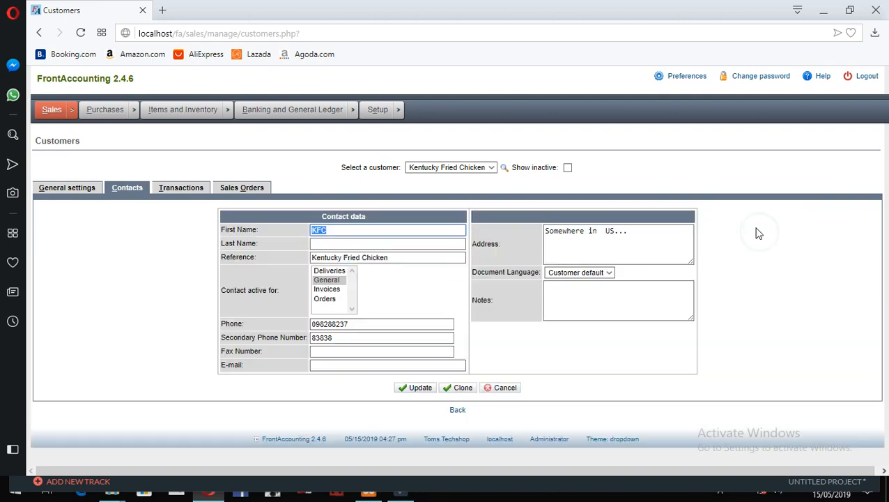
pyautogui.click(333, 229)
pyautogui.doubleClick(367, 232)
# - Enter the contact person's first and last name and save the update
pyautogui.write('Corre')
pyautogui.press('BackSpace')
pyautogui.press('BackSpace')
pyautogui.write('ene')
pyautogui.press('BackSpace')
pyautogui.press('BackSpace')
pyautogui.press('BackSpace')
pyautogui.write('one')
pyautogui.press('BackSpace')
pyautogui.press('BackSpace')
pyautogui.write('nel')
pyautogui.press('Tab')
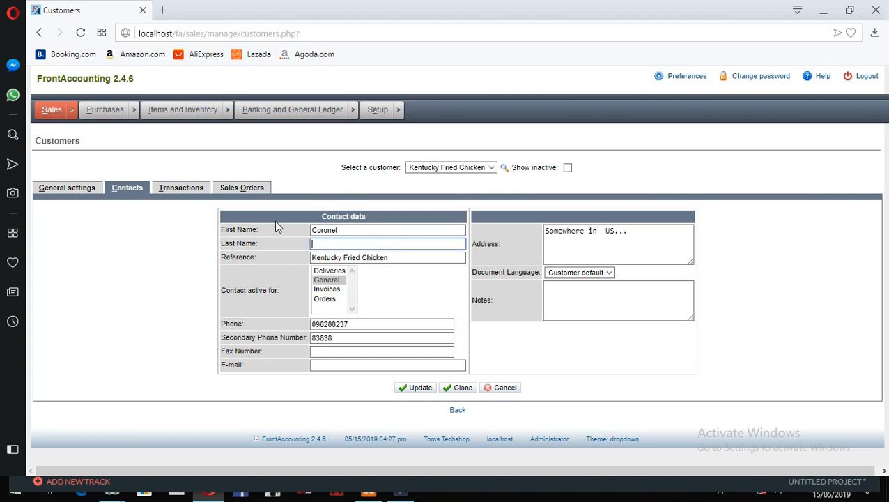
pyautogui.write('Sanders')
pyautogui.click(598, 253)
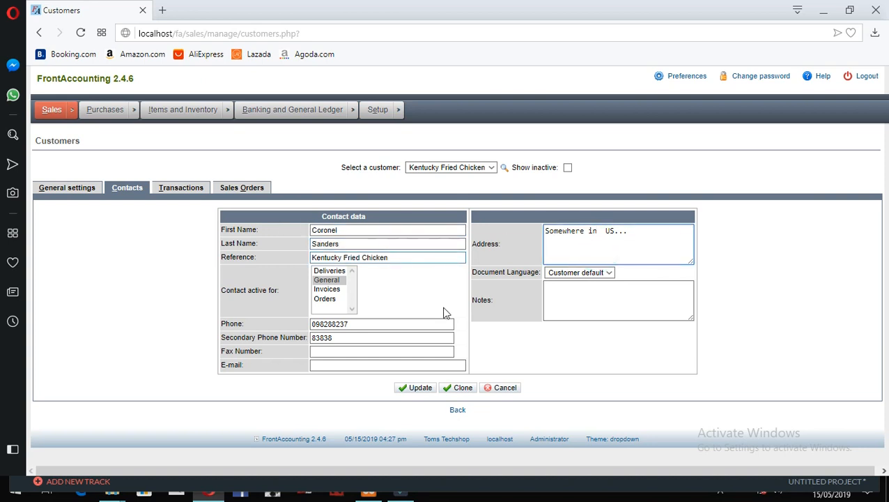
pyautogui.click(410, 392)
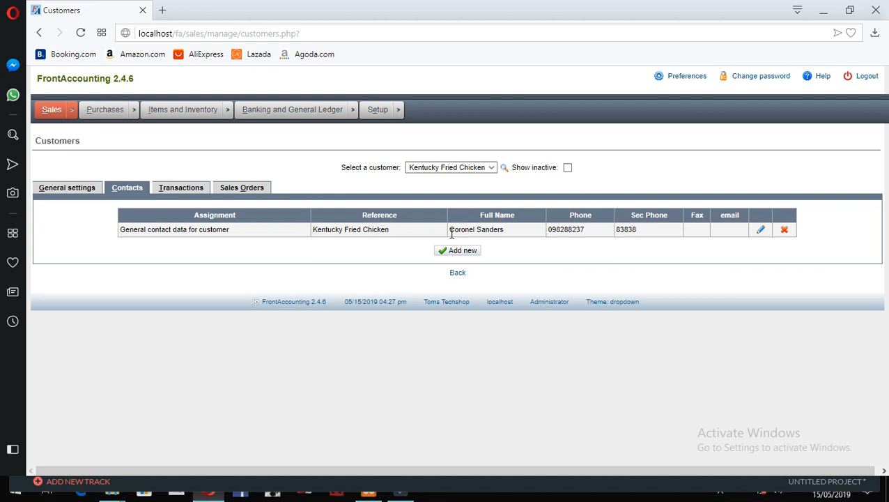
# - Browse KFC's Transactions, Sales Orders and Contacts tabs, ending on General settings
pyautogui.click(561, 245)
pyautogui.click(192, 293)
pyautogui.click(358, 177)
pyautogui.click(185, 191)
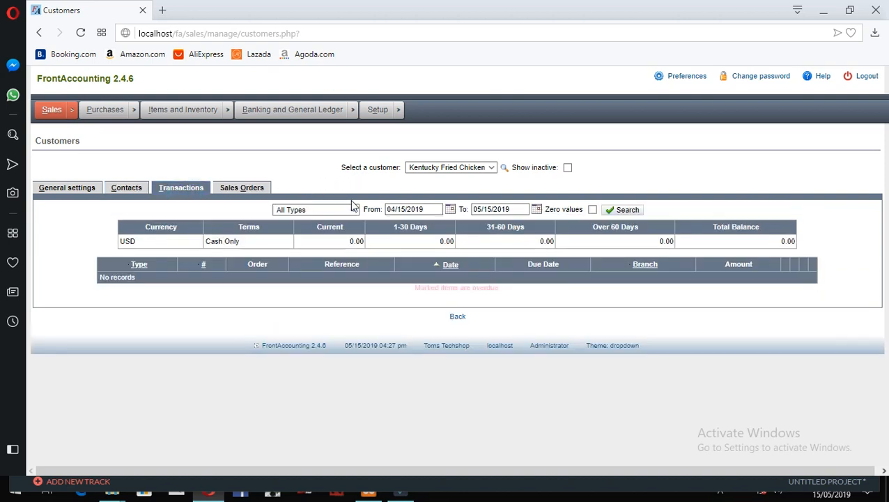
pyautogui.click(368, 184)
pyautogui.click(242, 189)
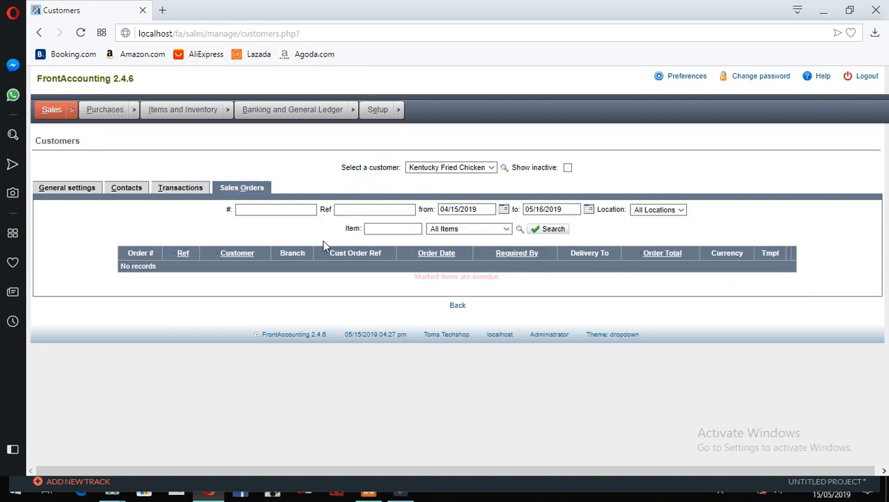
pyautogui.click(184, 188)
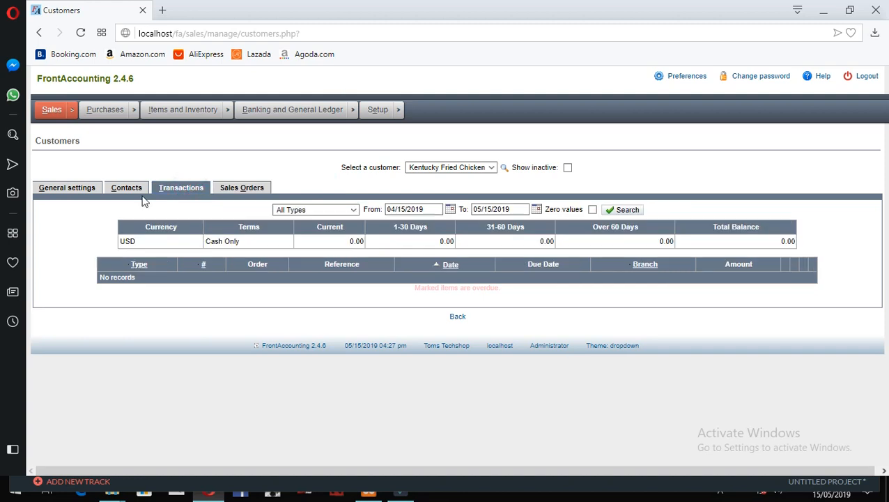
pyautogui.click(117, 187)
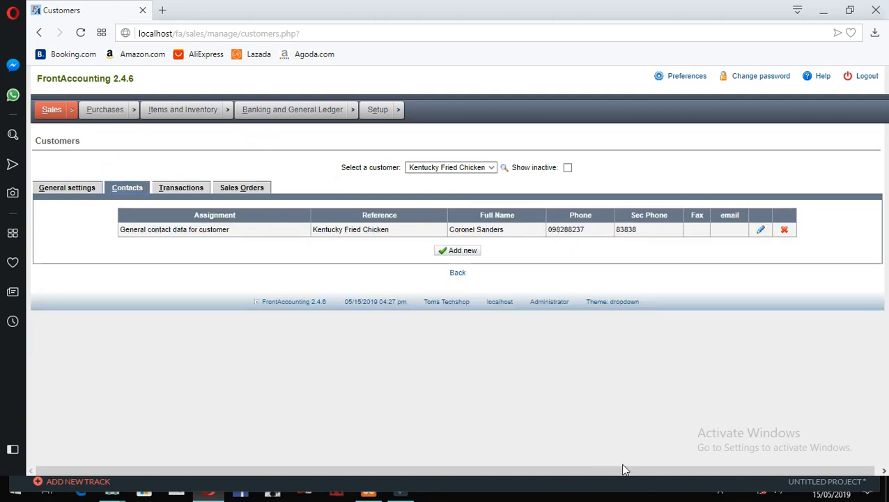
pyautogui.click(40, 188)
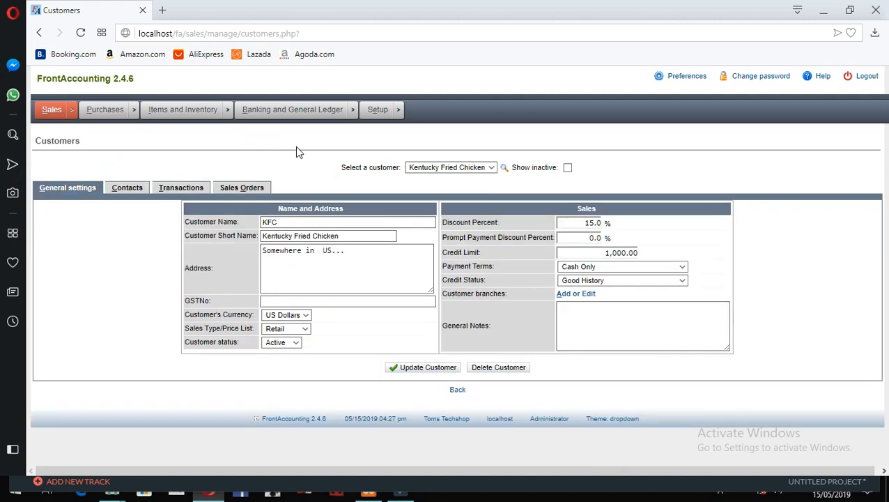
# - Rename the Kentucky Fried Chicken branch to 'KFC - Main office' and save it
pyautogui.click(563, 294)
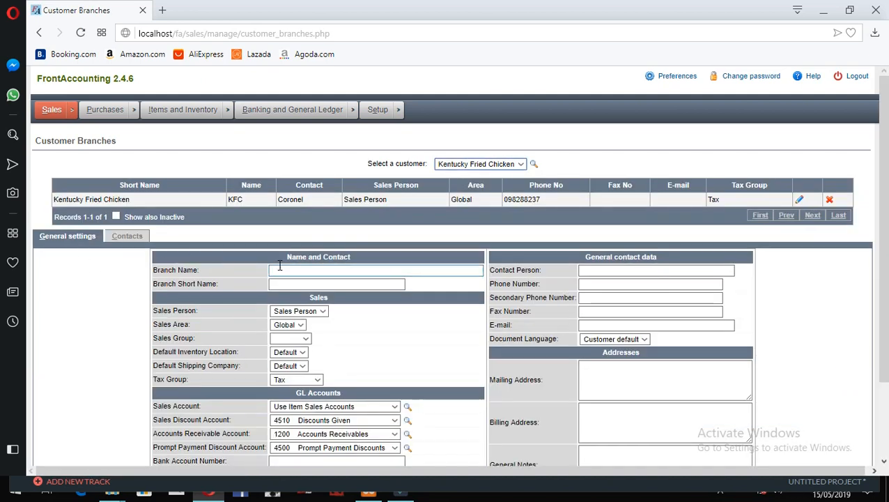
pyautogui.click(799, 200)
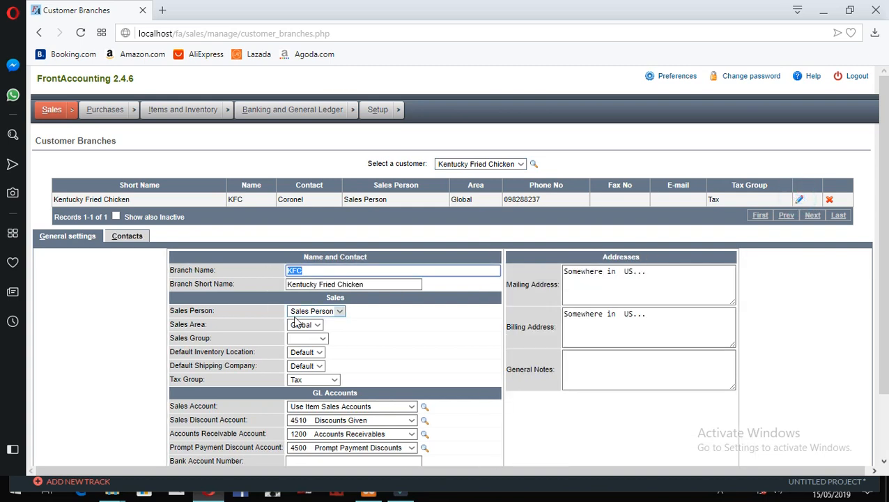
pyautogui.click(349, 269)
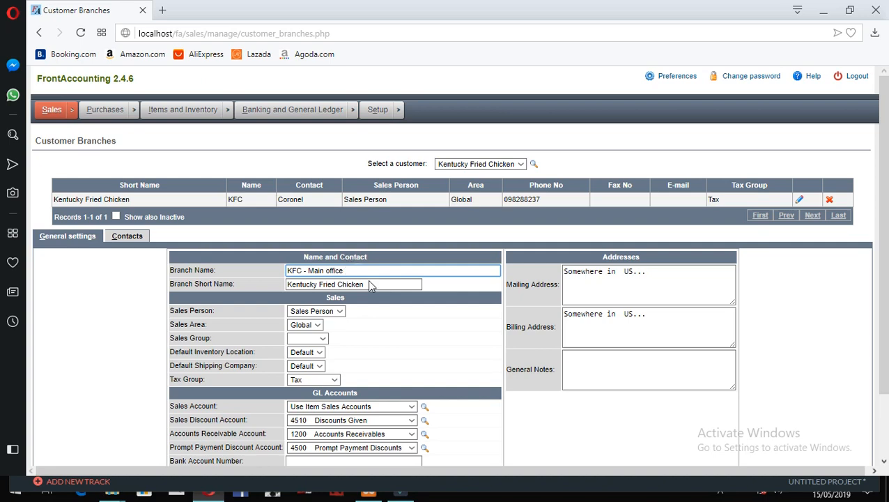
pyautogui.scroll(-2, 546, 349)
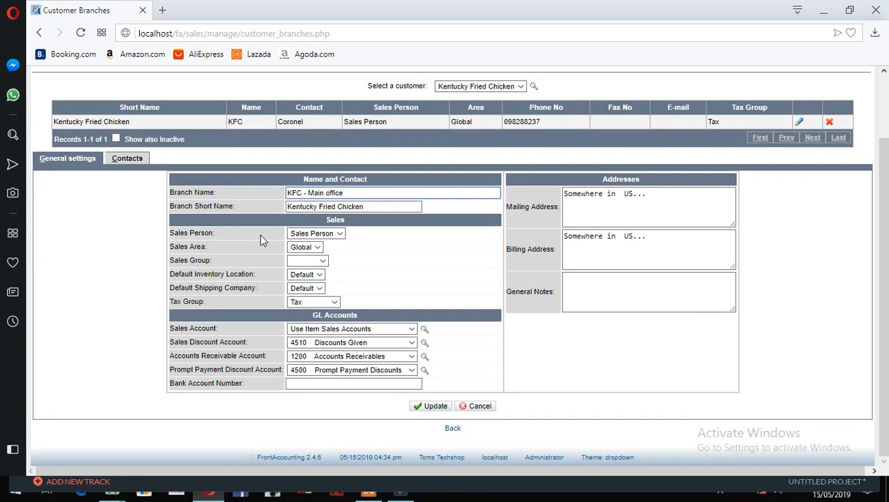
pyautogui.click(437, 406)
pyautogui.click(163, 308)
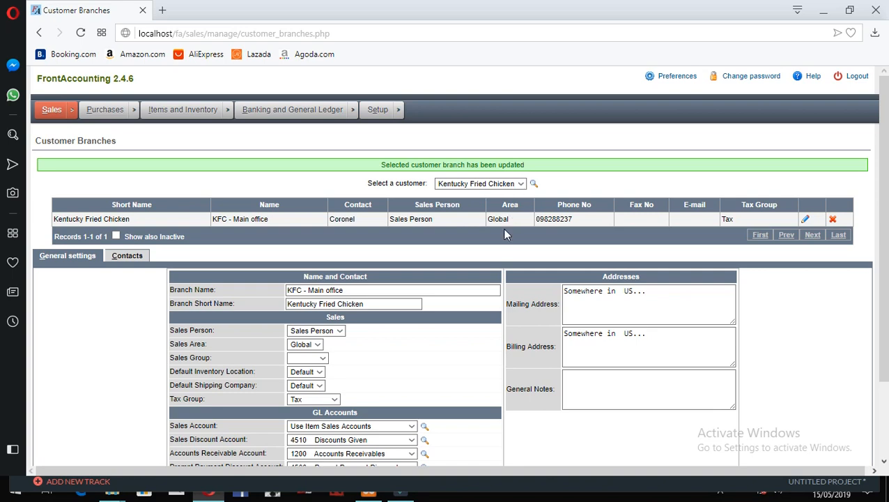
# - Review the branch's Contacts tab, switching back and forth with General settings
pyautogui.click(118, 258)
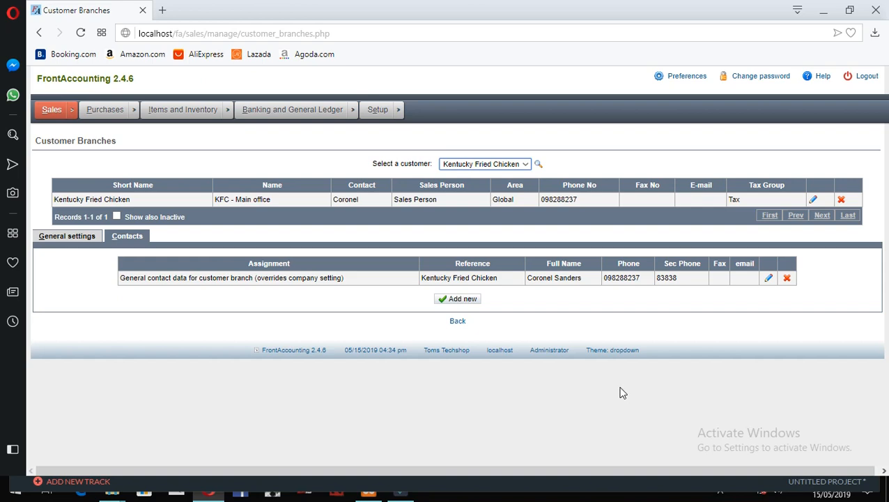
pyautogui.click(357, 250)
pyautogui.click(83, 236)
pyautogui.click(126, 236)
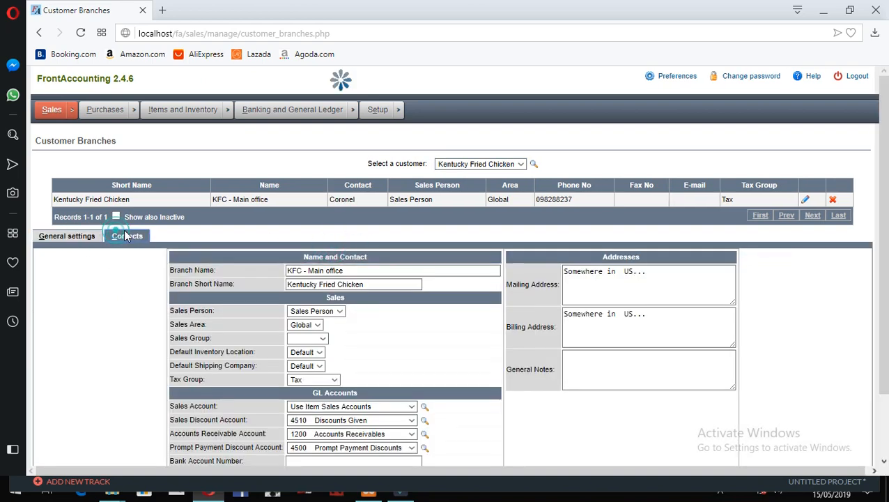
pyautogui.moveTo(50, 114)
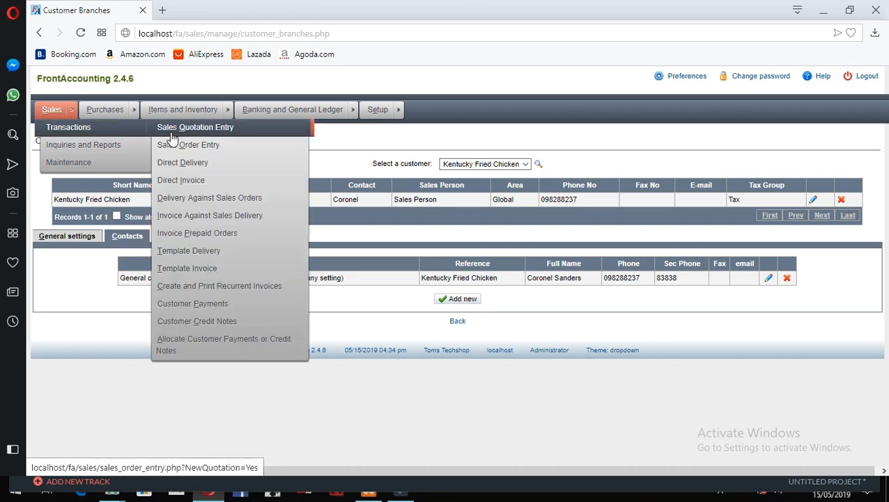
# - Start a new sales order with Kentucky Fried Chicken as the customer
pyautogui.click(178, 144)
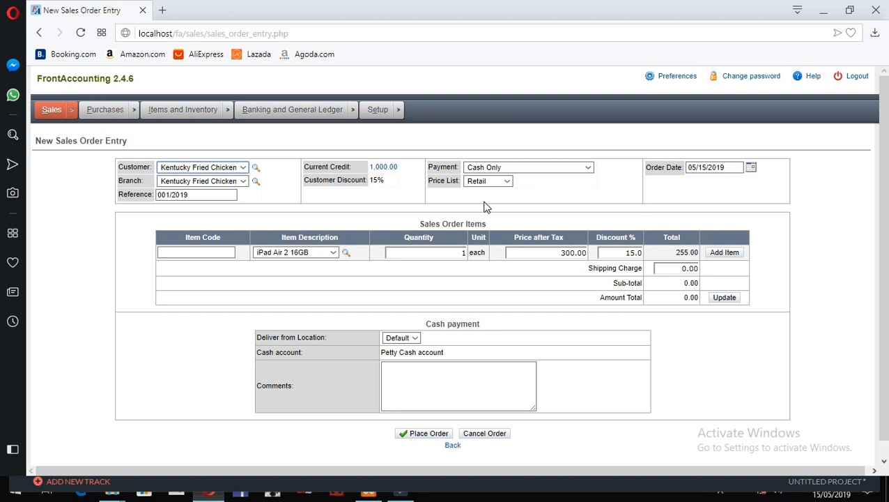
pyautogui.click(635, 179)
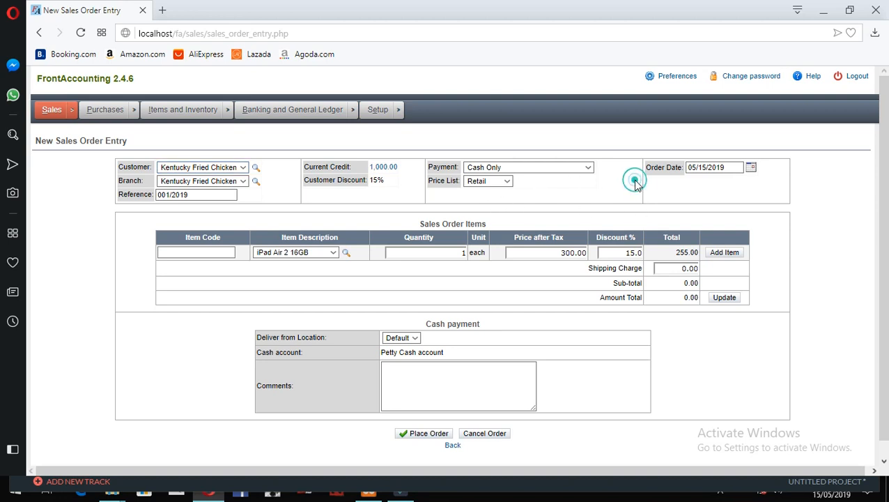
pyautogui.click(217, 169)
pyautogui.click(217, 170)
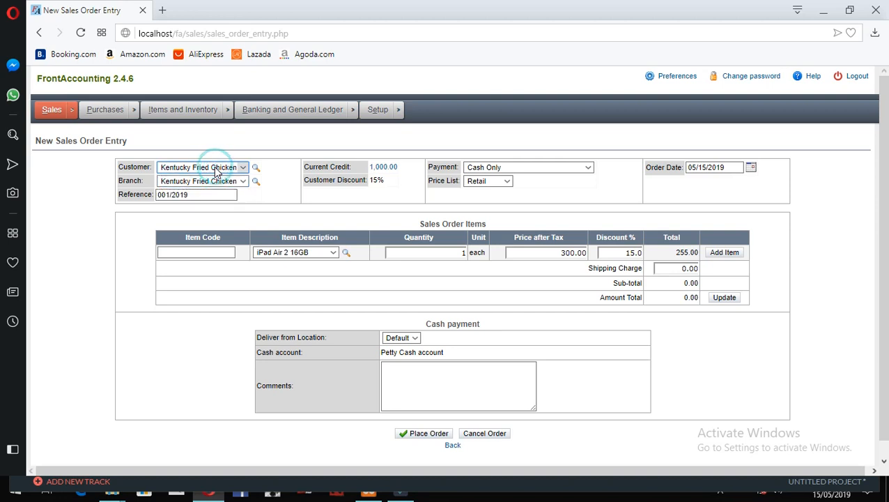
pyautogui.moveTo(63, 123)
pyautogui.moveTo(63, 159)
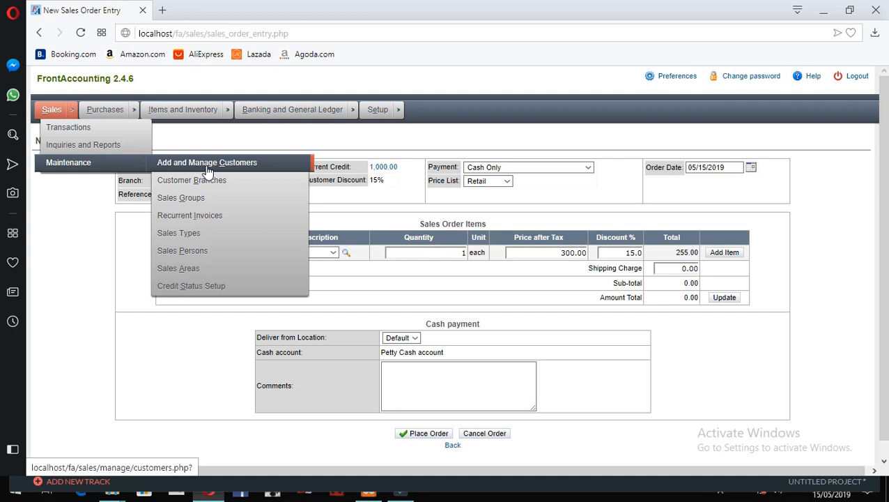
pyautogui.click(390, 143)
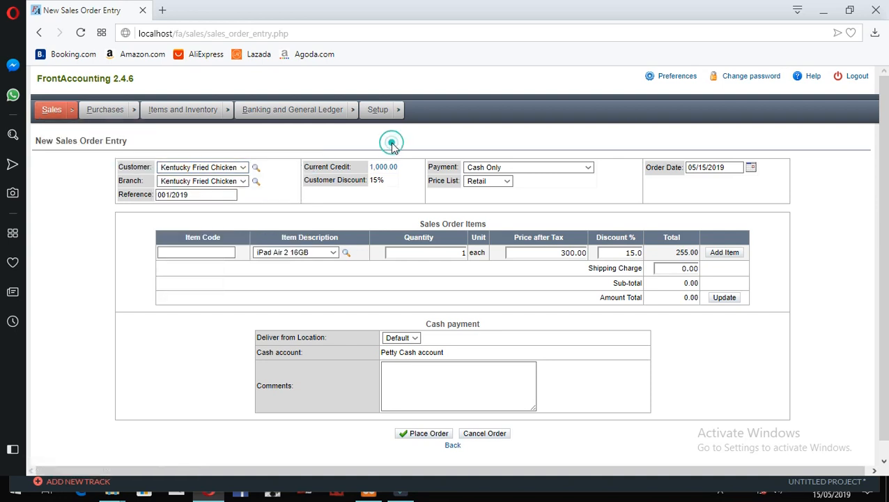
pyautogui.click(310, 222)
# - Return to Sales Order Entry and call up the customer lookup (F2) from Comments
pyautogui.moveTo(51, 111)
pyautogui.moveTo(70, 168)
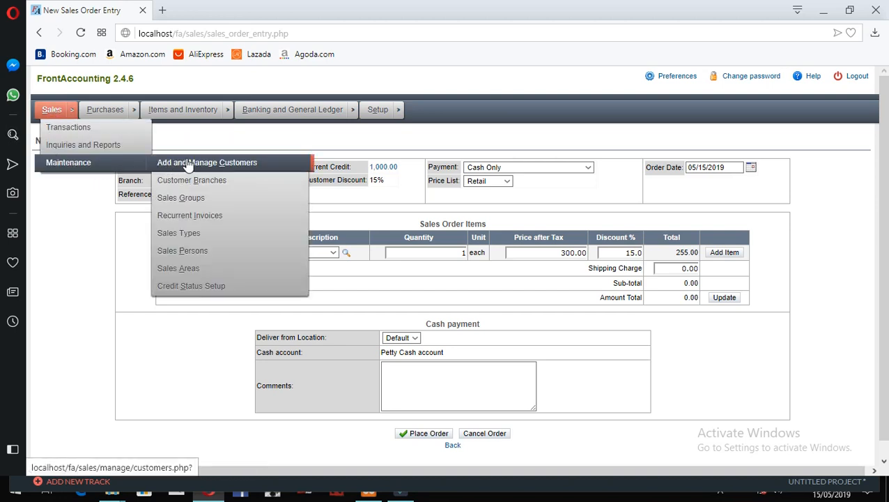
pyautogui.click(395, 150)
pyautogui.click(372, 212)
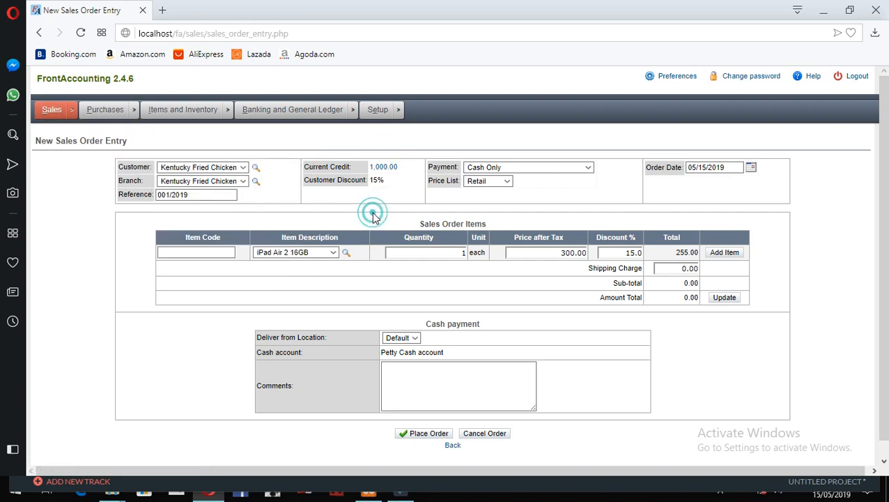
pyautogui.click(519, 378)
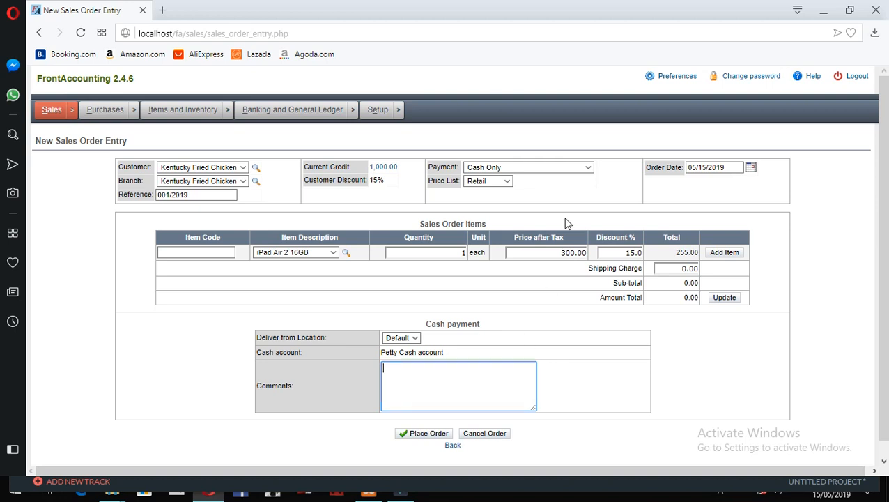
pyautogui.press('F2')
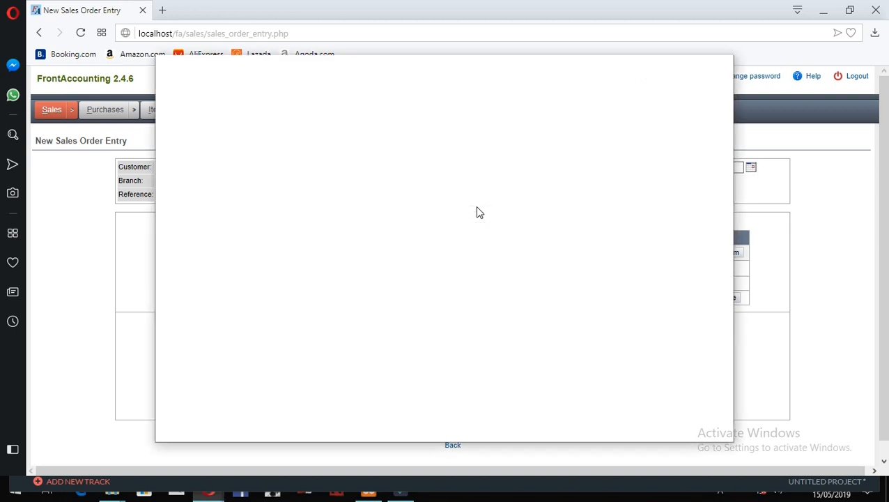
# - Pick another existing customer in the Customers lookup and apply it, giving 0% discount and Cash Only payment
pyautogui.click(607, 200)
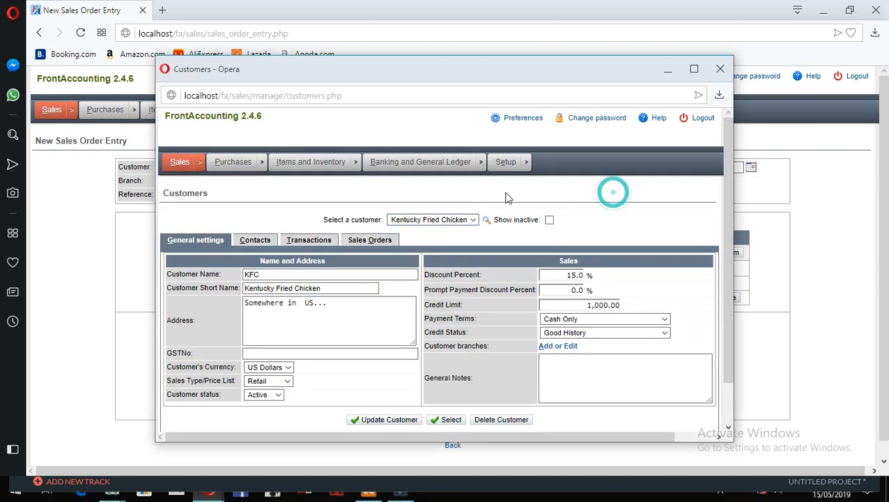
pyautogui.click(460, 220)
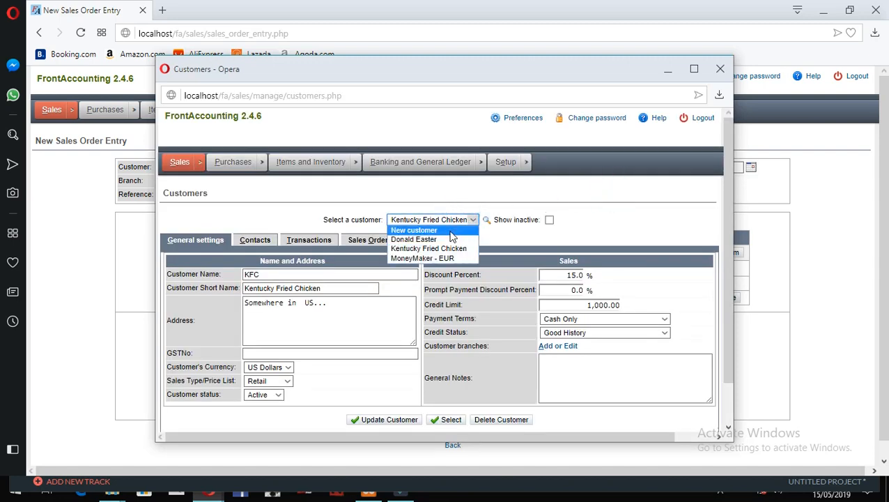
pyautogui.click(450, 237)
pyautogui.scroll(-1, 329, 273)
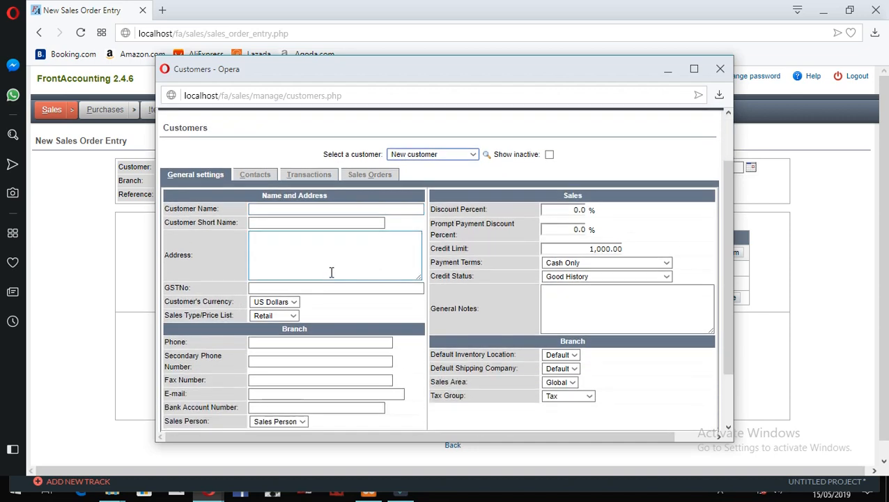
pyautogui.click(409, 157)
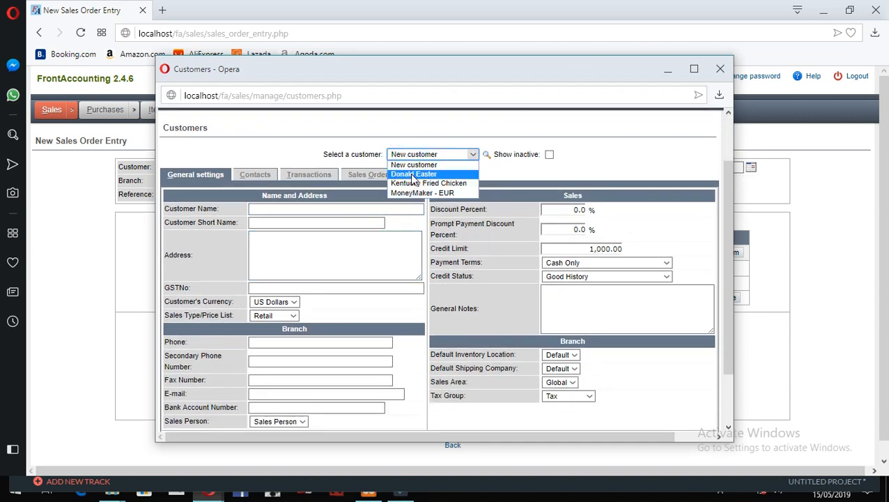
pyautogui.click(413, 175)
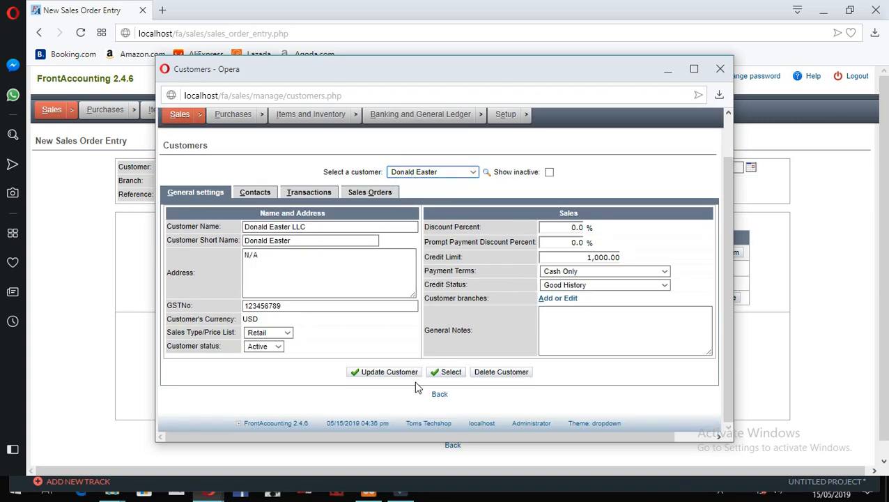
pyautogui.click(444, 372)
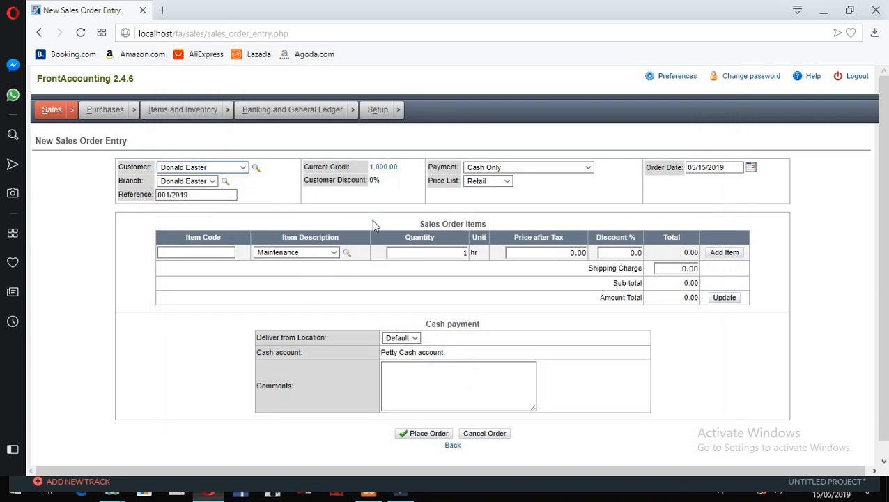
pyautogui.click(307, 252)
pyautogui.click(307, 252)
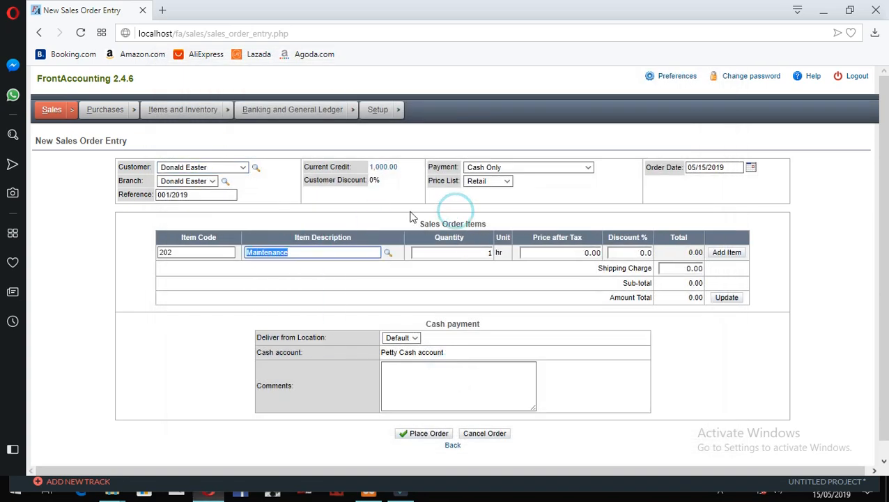
pyautogui.click(241, 168)
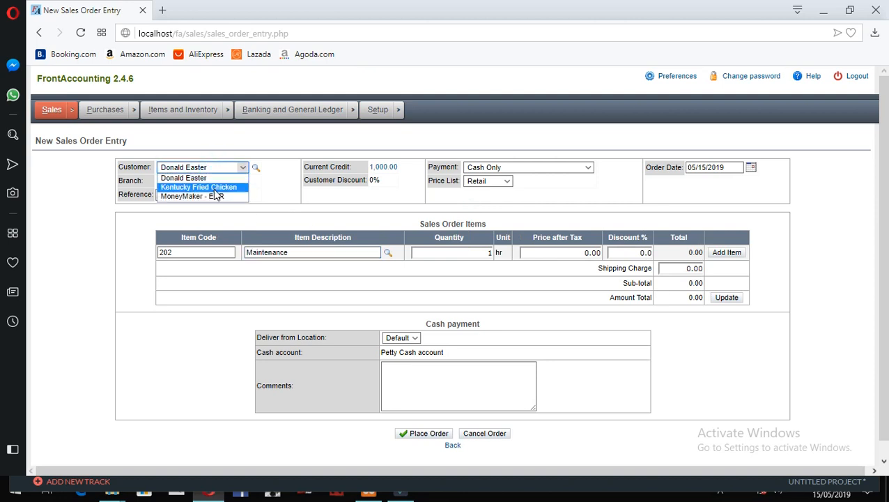
pyautogui.click(217, 187)
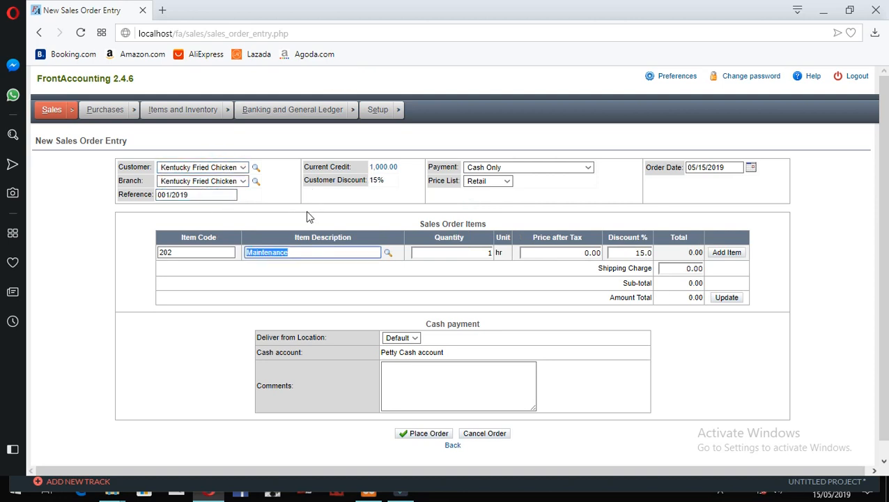
pyautogui.click(240, 167)
pyautogui.click(271, 193)
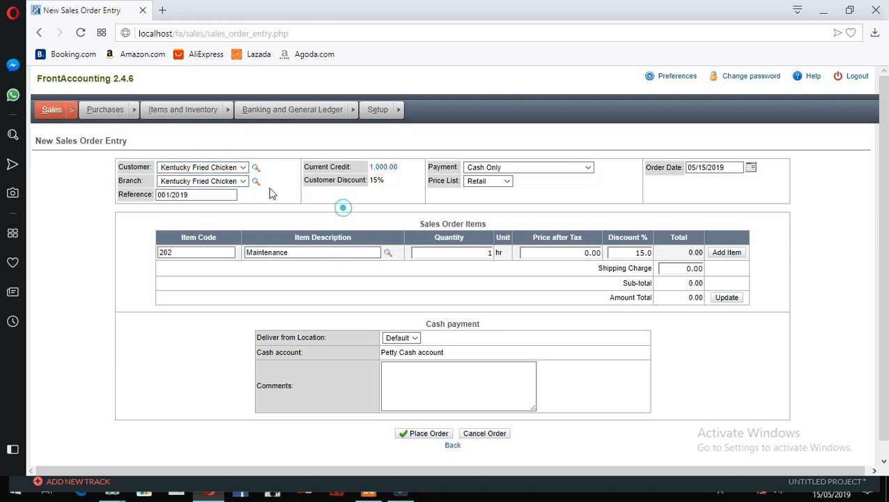
pyautogui.click(255, 181)
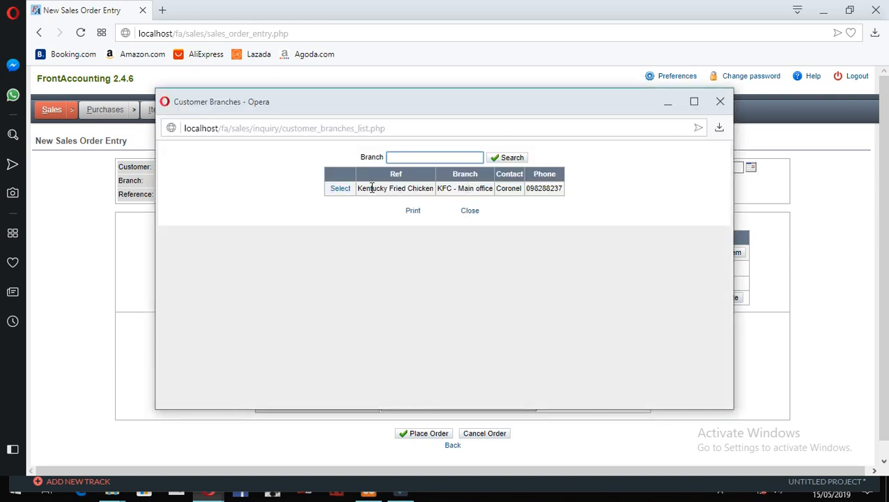
pyautogui.click(339, 190)
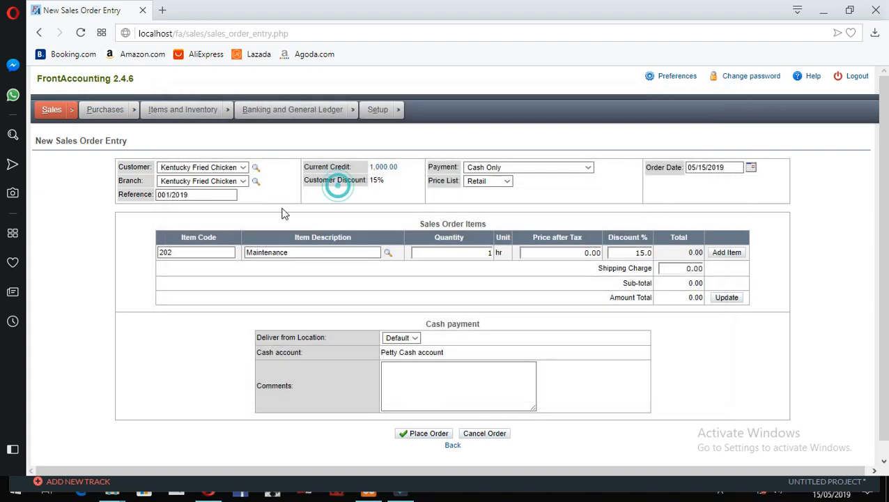
pyautogui.click(339, 220)
pyautogui.click(238, 180)
pyautogui.click(366, 209)
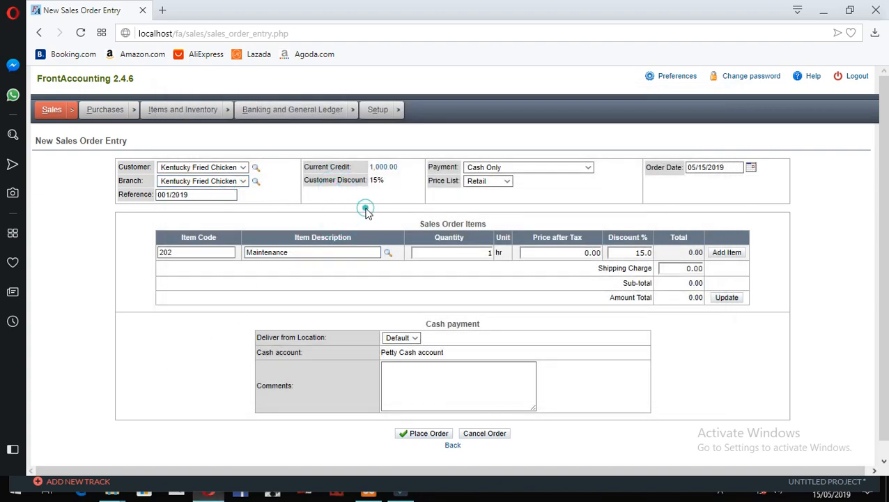
pyautogui.click(384, 254)
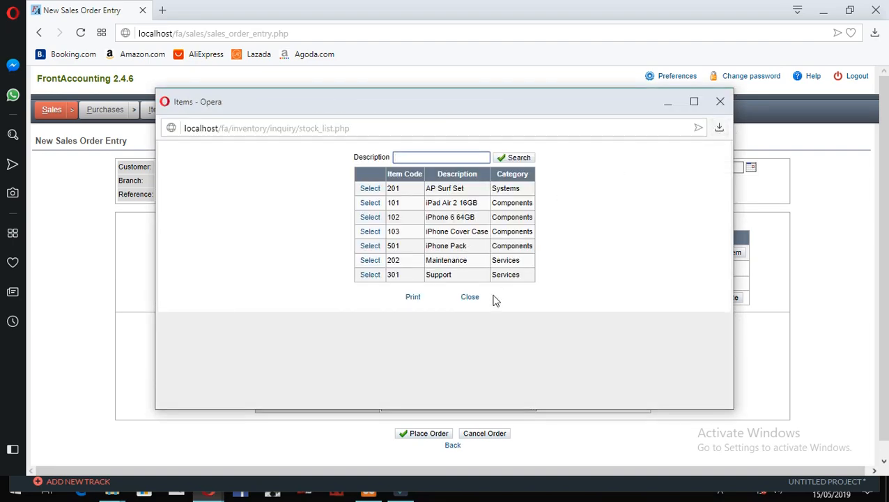
pyautogui.click(475, 299)
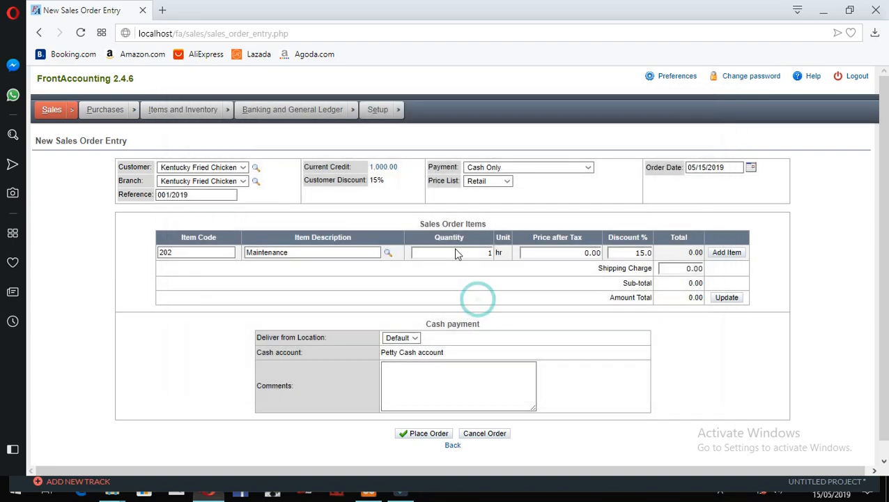
pyautogui.click(335, 254)
pyautogui.click(388, 253)
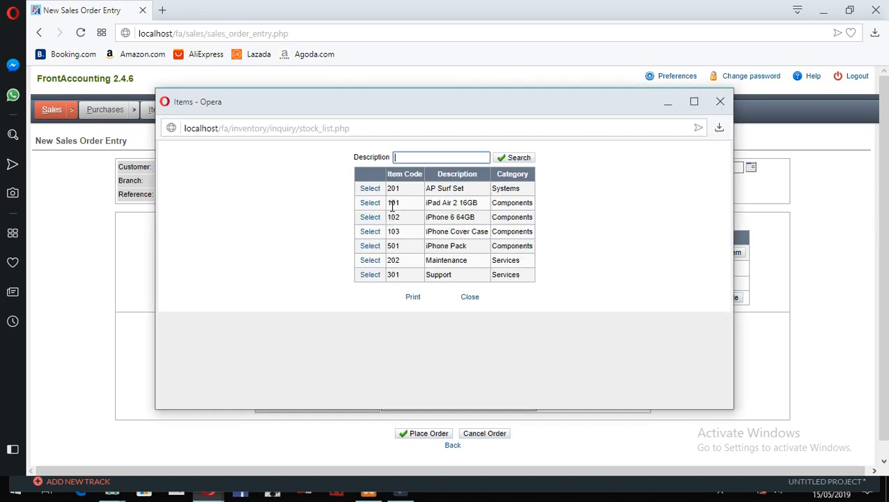
pyautogui.click(718, 103)
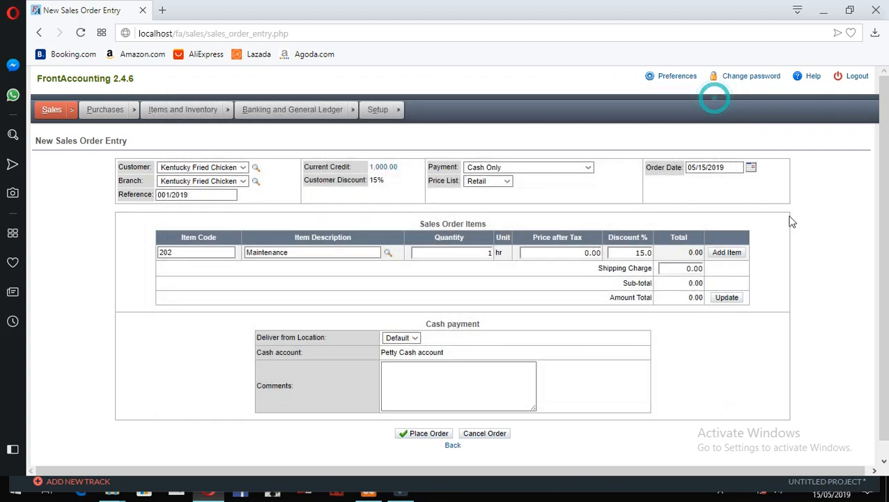
pyautogui.click(432, 221)
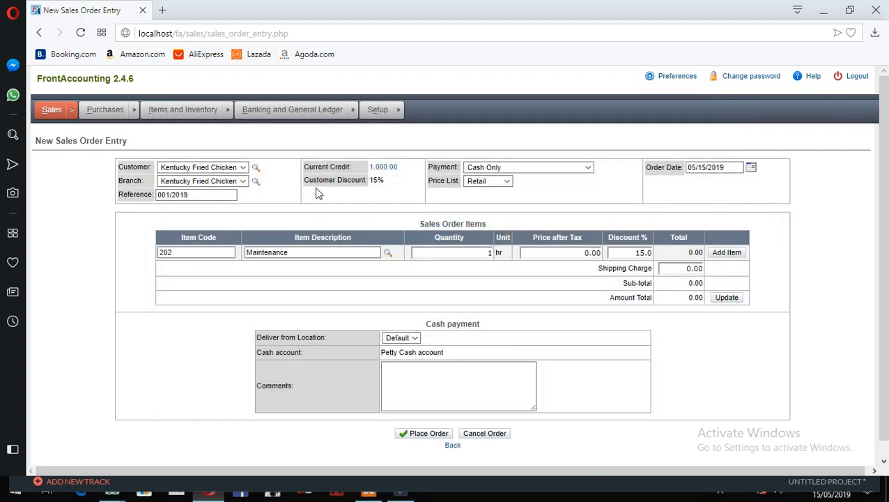
pyautogui.click(314, 186)
# - Set the Maintenance line's price after tax to 400 and add the line to the order
pyautogui.click(371, 196)
pyautogui.click(579, 252)
pyautogui.write('4')
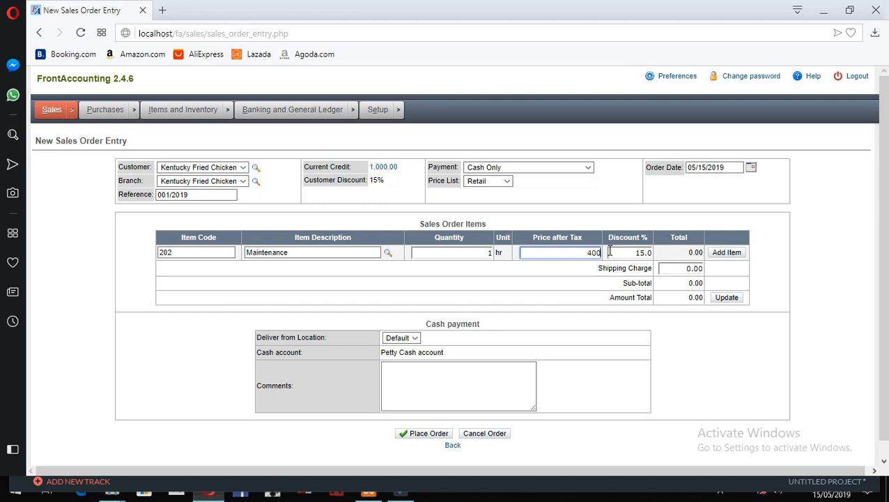
pyautogui.click(730, 255)
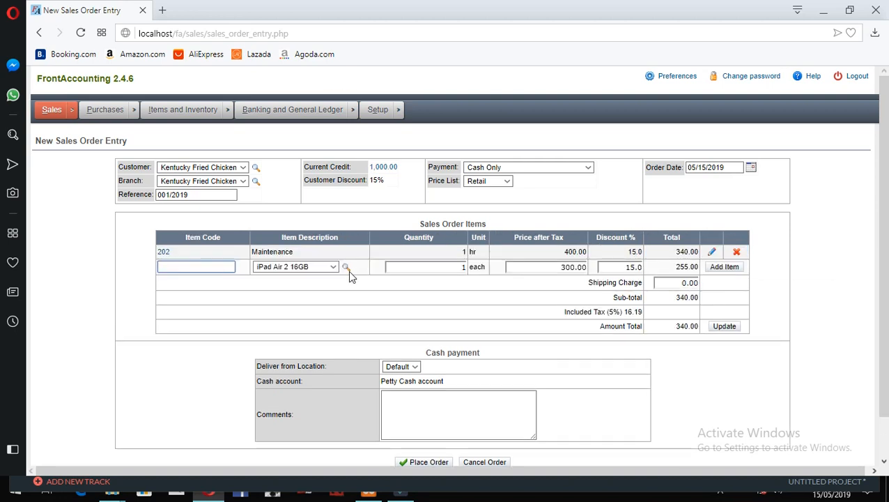
# - Add an iPhone 6 64GB line at 250.00 with its discount changed from 15 to 10%
pyautogui.click(333, 267)
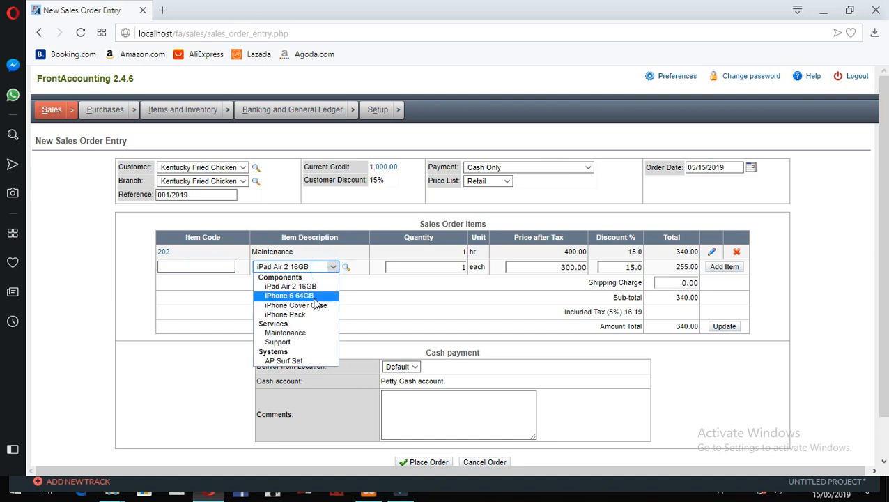
pyautogui.click(315, 298)
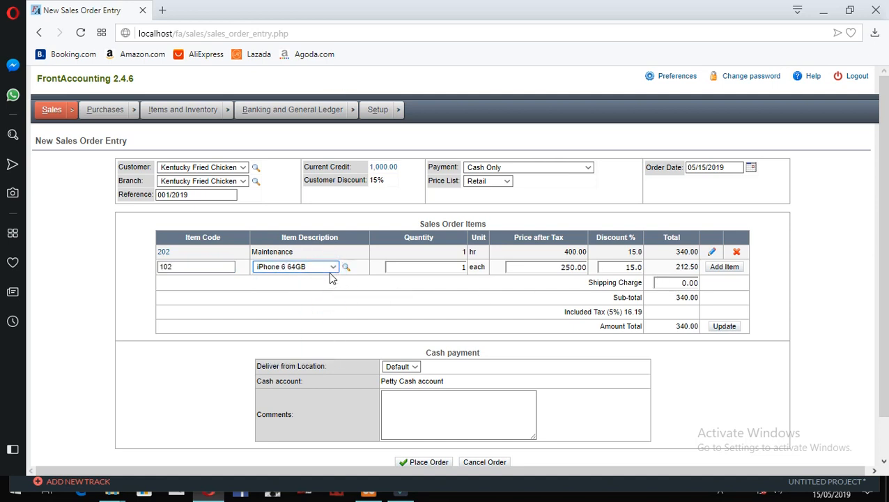
pyautogui.click(346, 268)
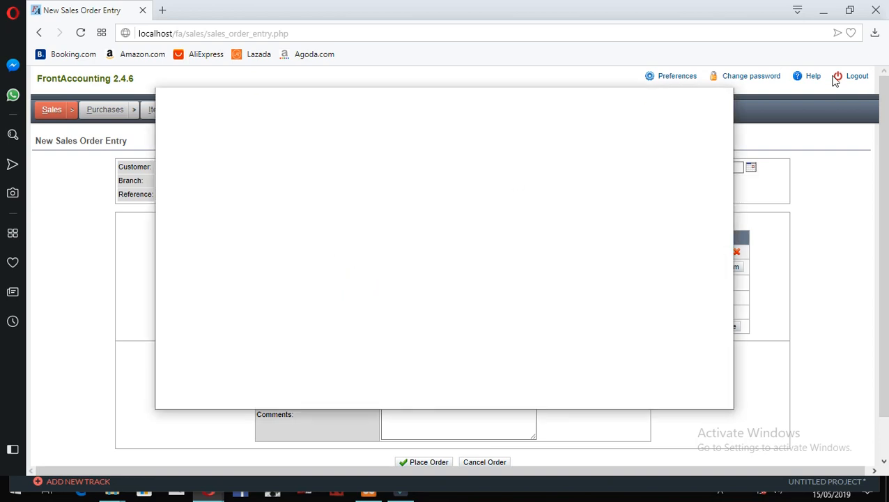
pyautogui.click(720, 102)
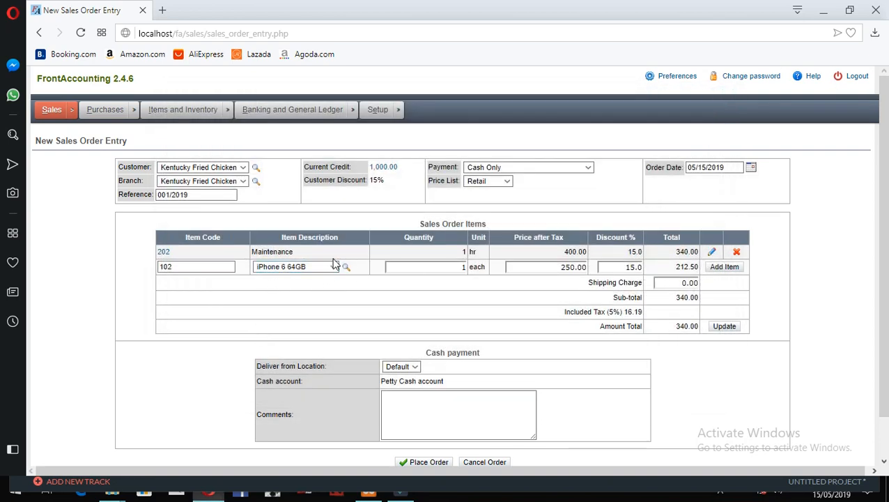
pyautogui.click(623, 266)
pyautogui.doubleClick(624, 266)
pyautogui.write('10')
pyautogui.click(719, 266)
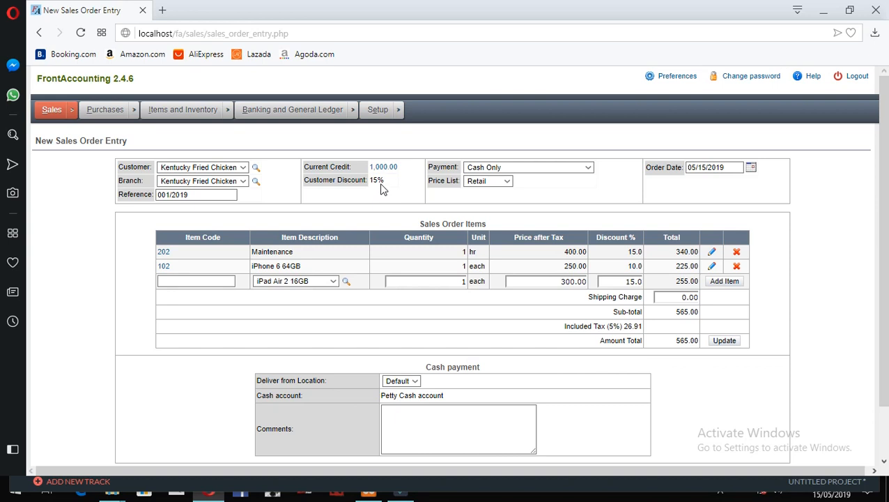
# - Keep Cash Only payment terms and place the order, recording it as order #8
pyautogui.scroll(-2, 728, 411)
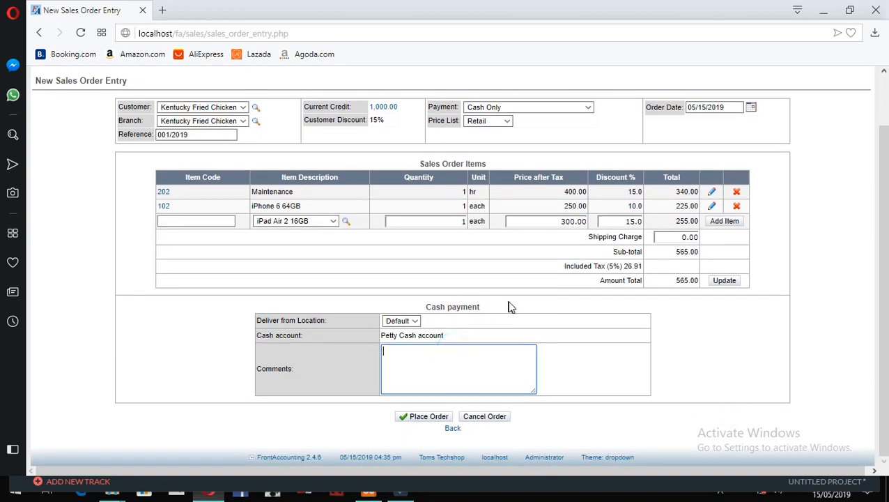
pyautogui.scroll(2, 509, 303)
pyautogui.click(548, 168)
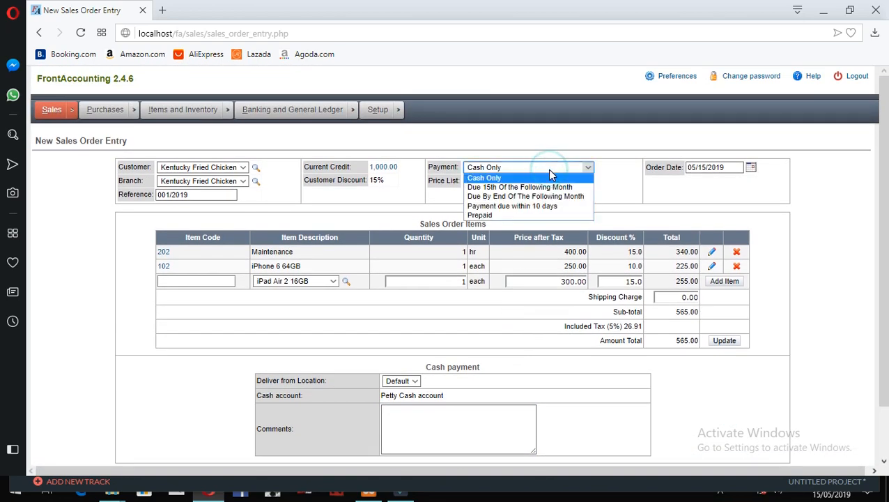
pyautogui.click(548, 169)
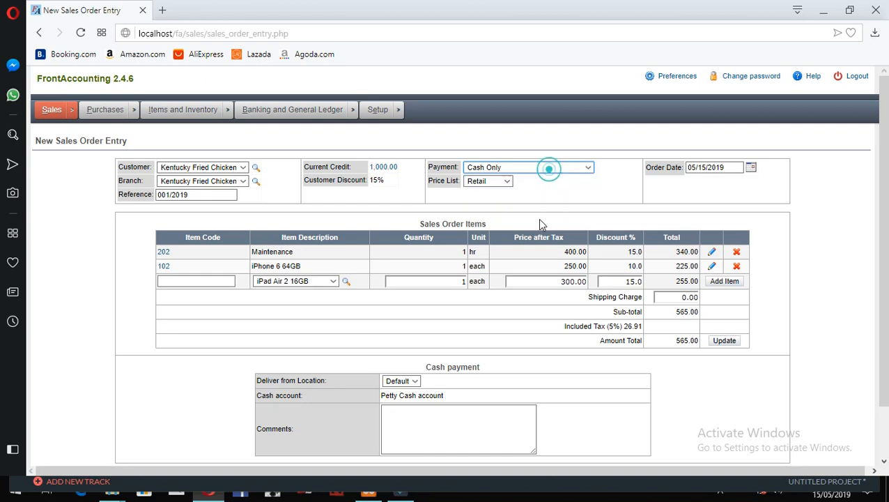
pyautogui.click(542, 169)
pyautogui.click(659, 204)
pyautogui.scroll(-2, 482, 328)
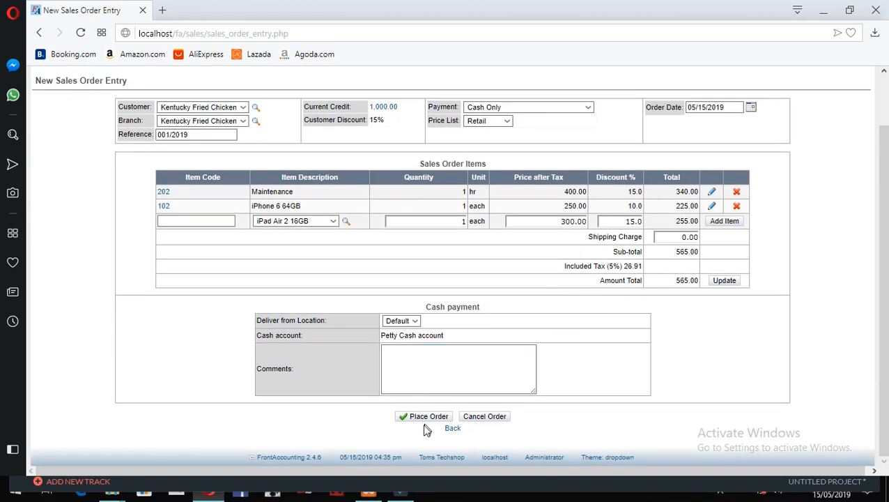
pyautogui.scroll(1, 455, 338)
pyautogui.scroll(-1, 438, 411)
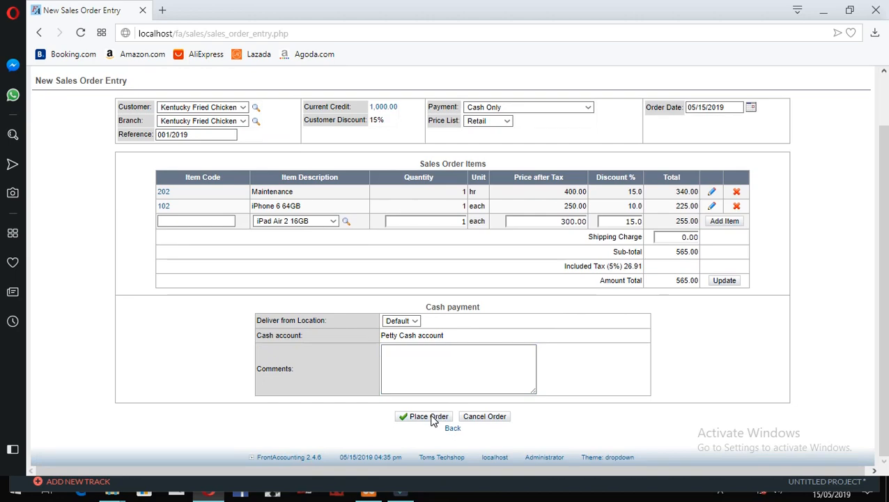
pyautogui.scroll(1, 431, 419)
pyautogui.scroll(-1, 431, 419)
pyautogui.click(430, 417)
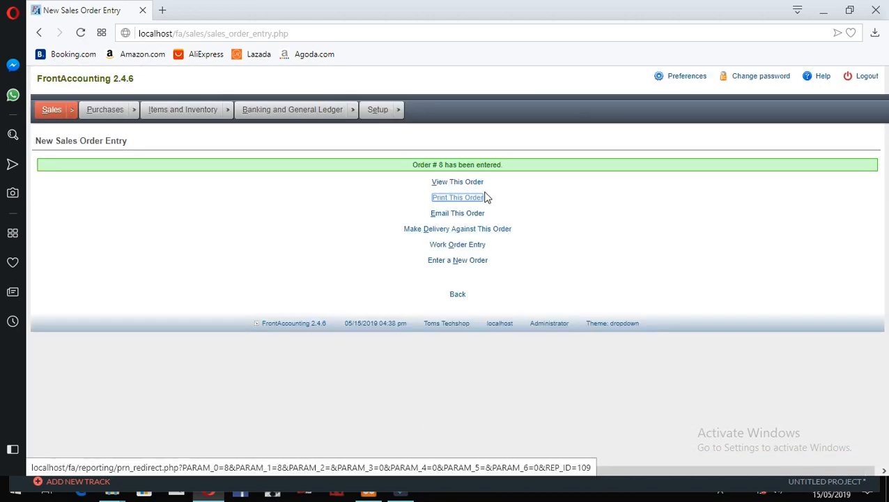
pyautogui.click(477, 183)
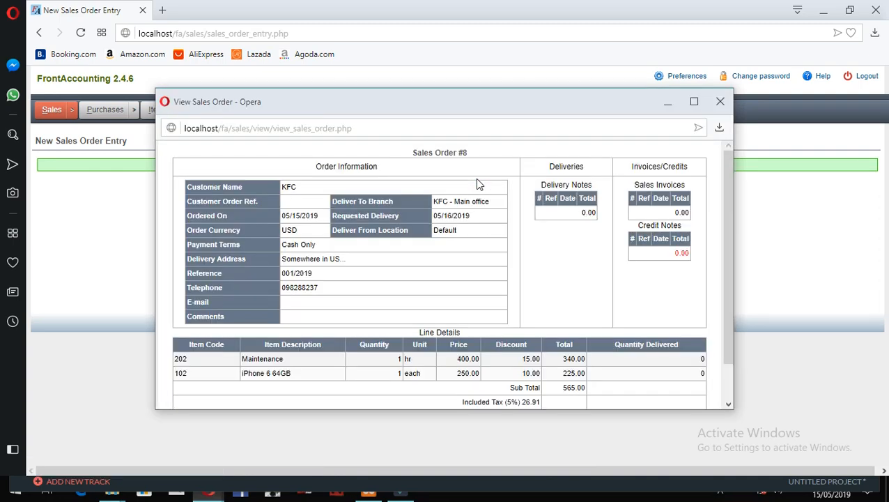
pyautogui.click(721, 103)
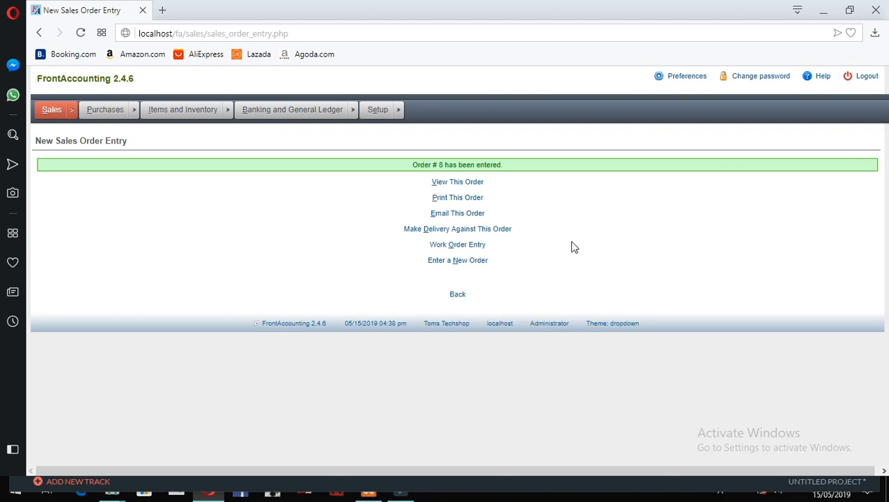
pyautogui.click(182, 196)
pyautogui.moveTo(73, 120)
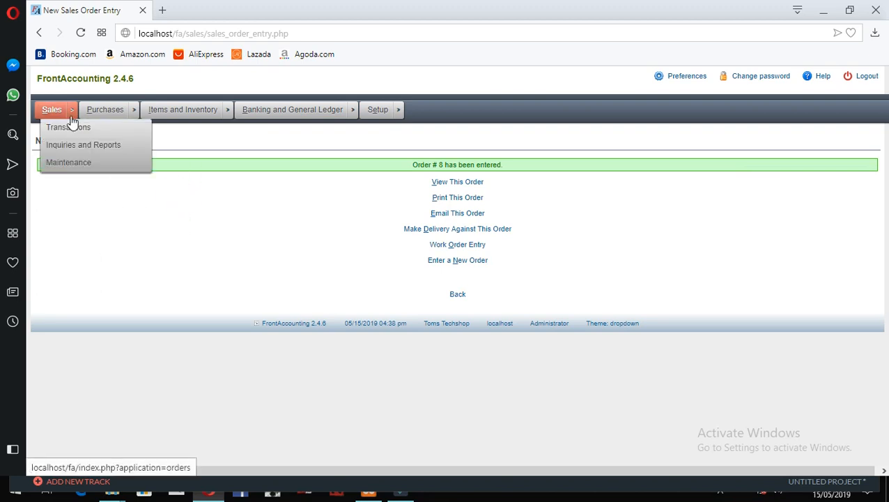